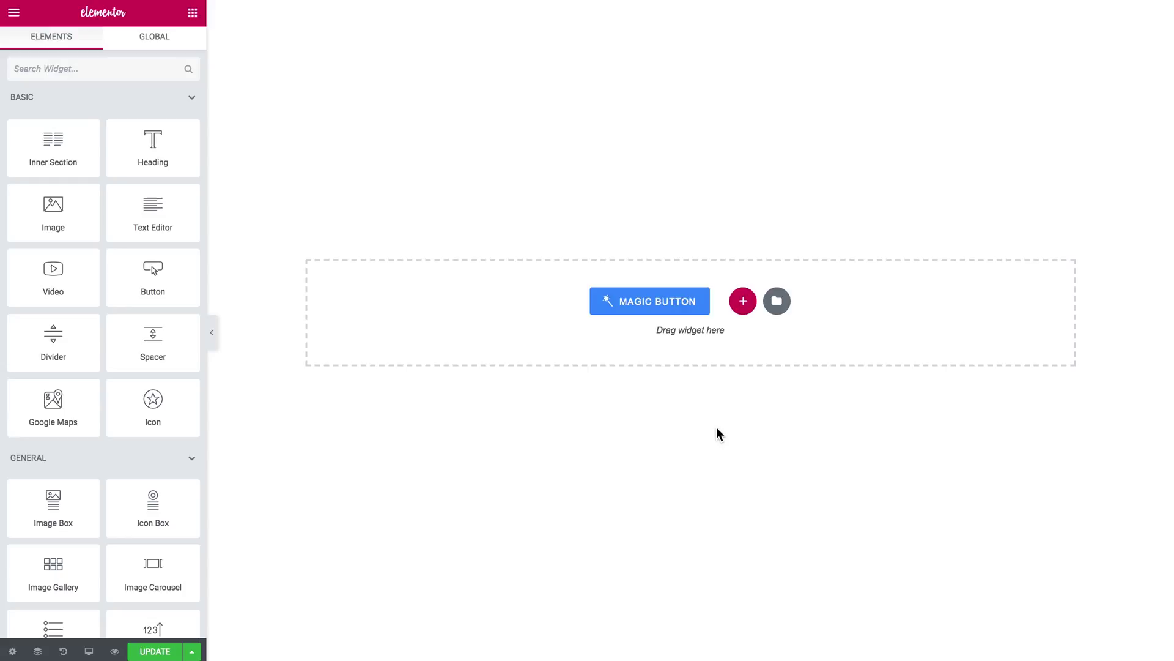
Search widgets for 'image c' and drop Image Comparison into the empty section
left_click(154, 70)
type("ima")
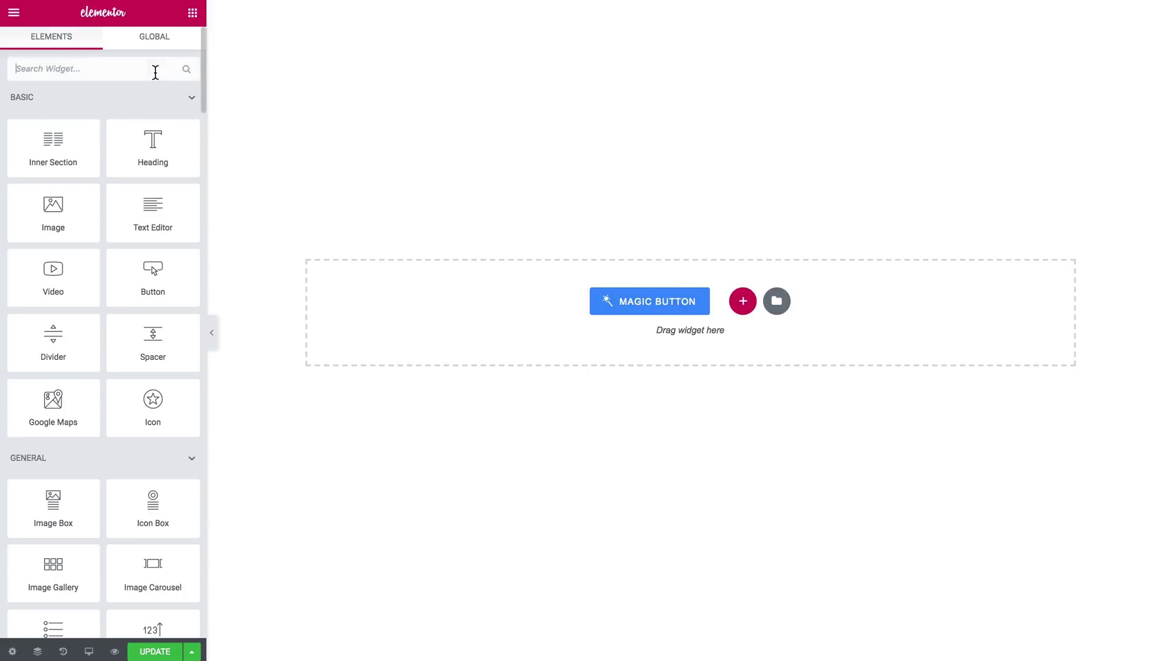
type("ge c")
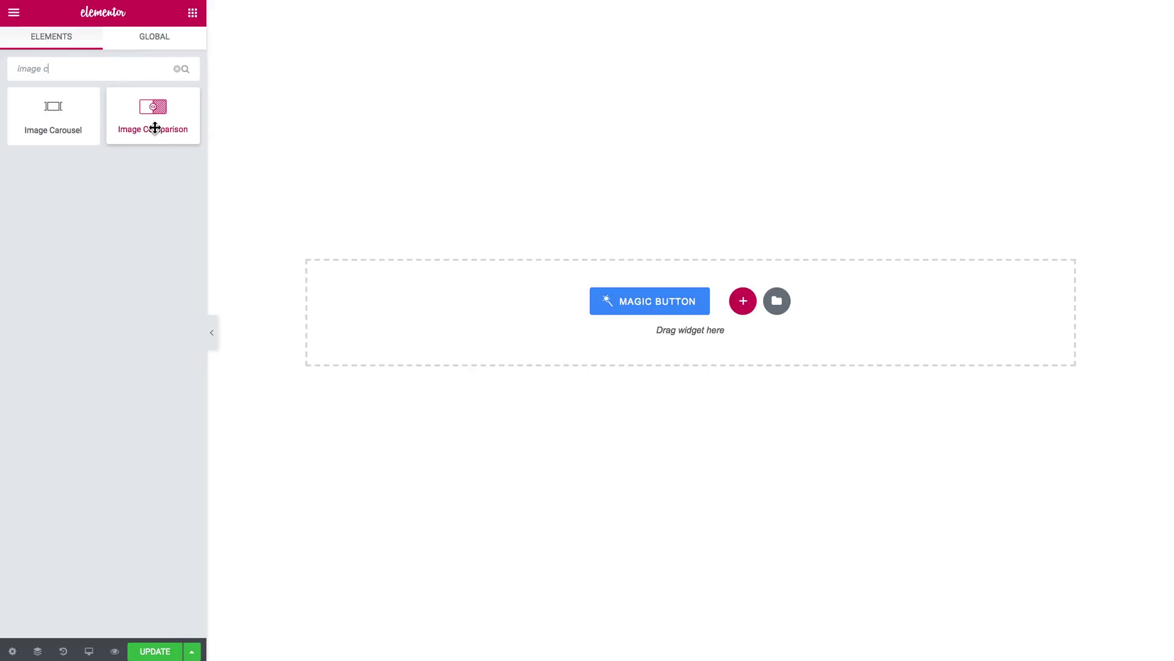
left_click_drag(141, 112, 378, 313)
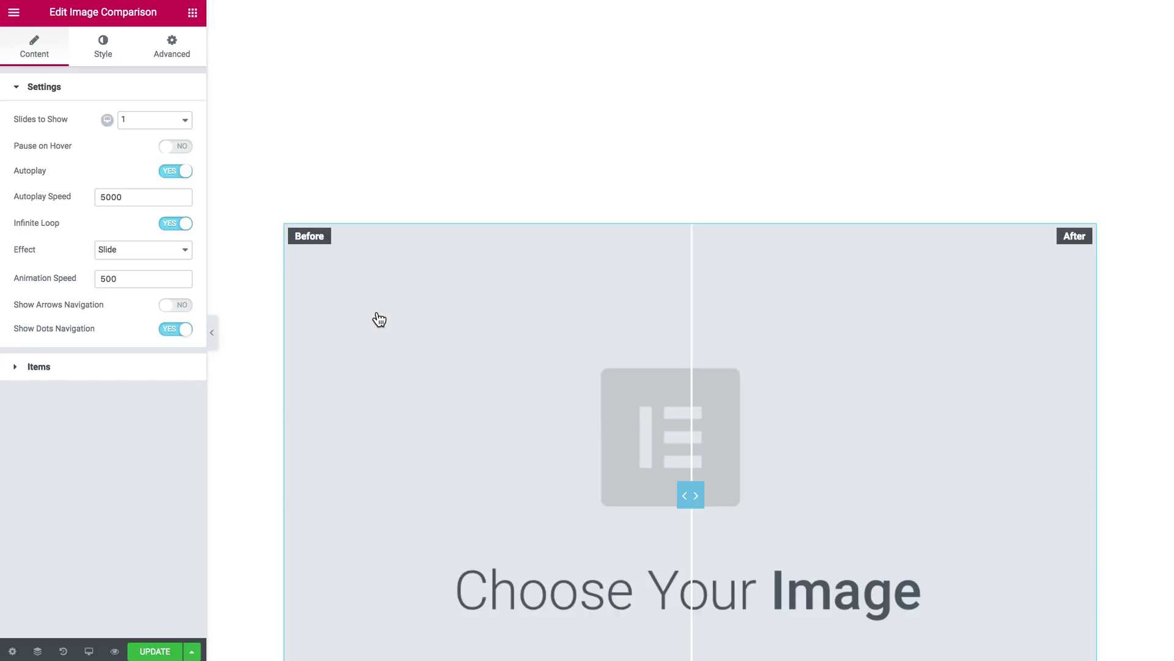
scroll(379, 319, "down", 5)
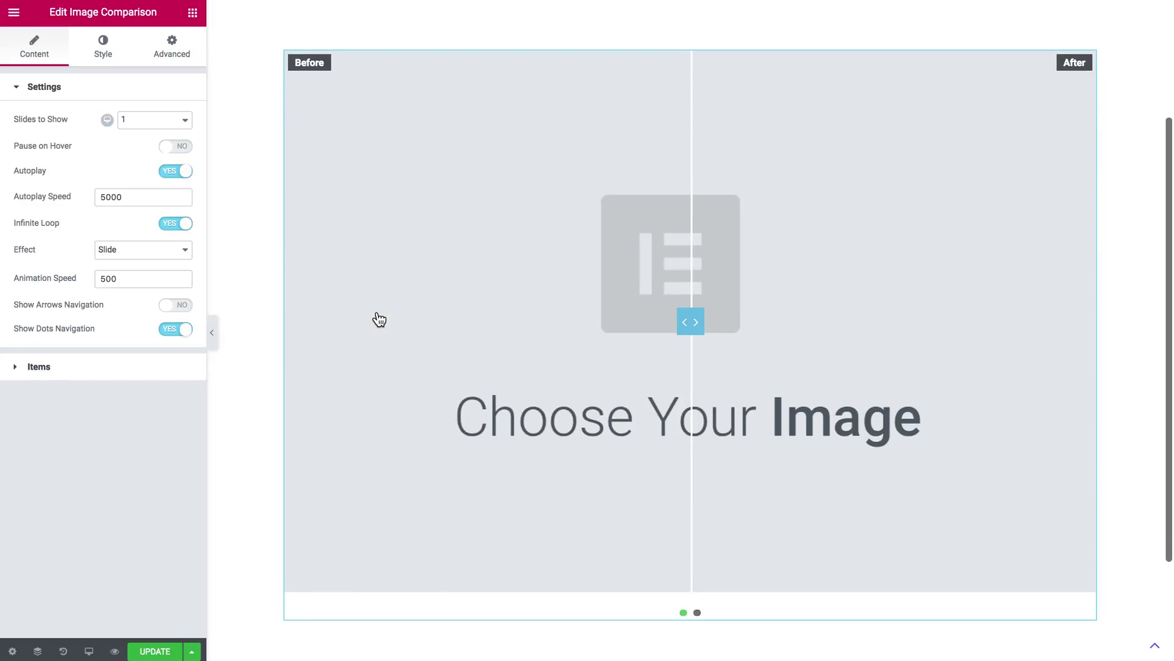
left_click(172, 125)
left_click(173, 128)
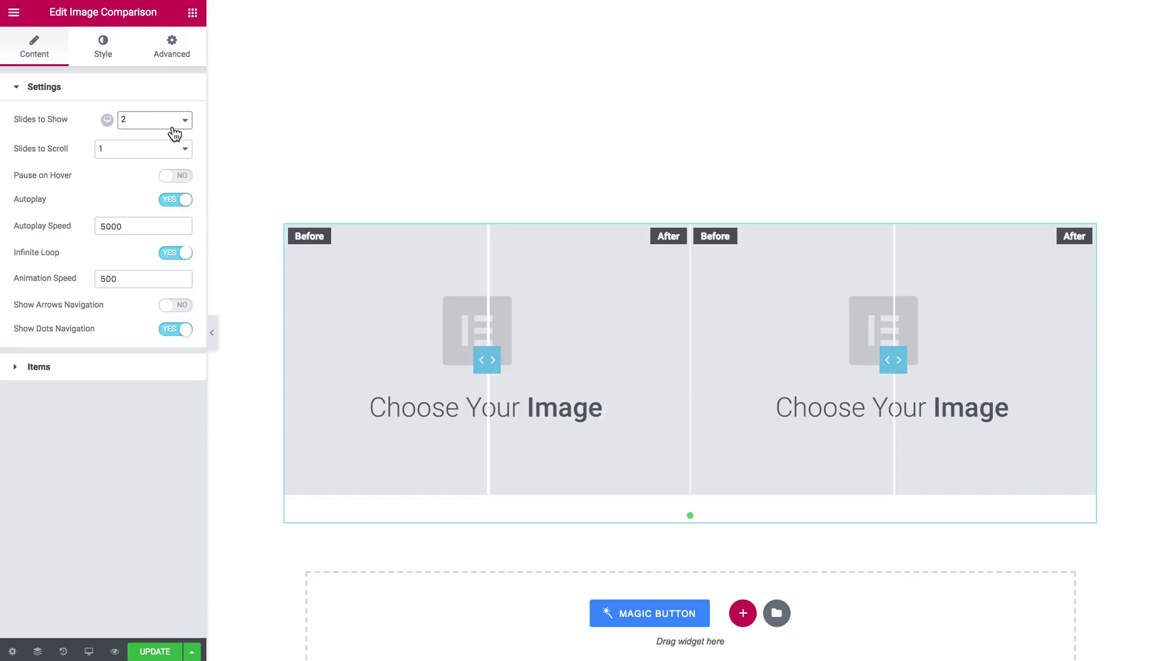
left_click(173, 126)
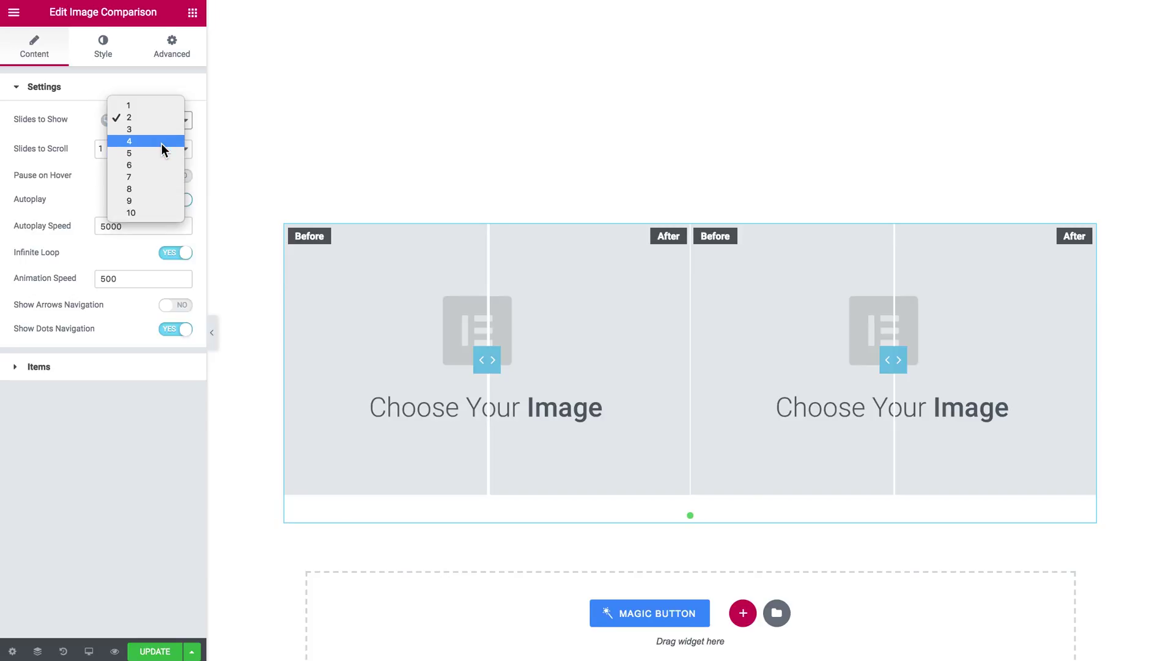
left_click(161, 143)
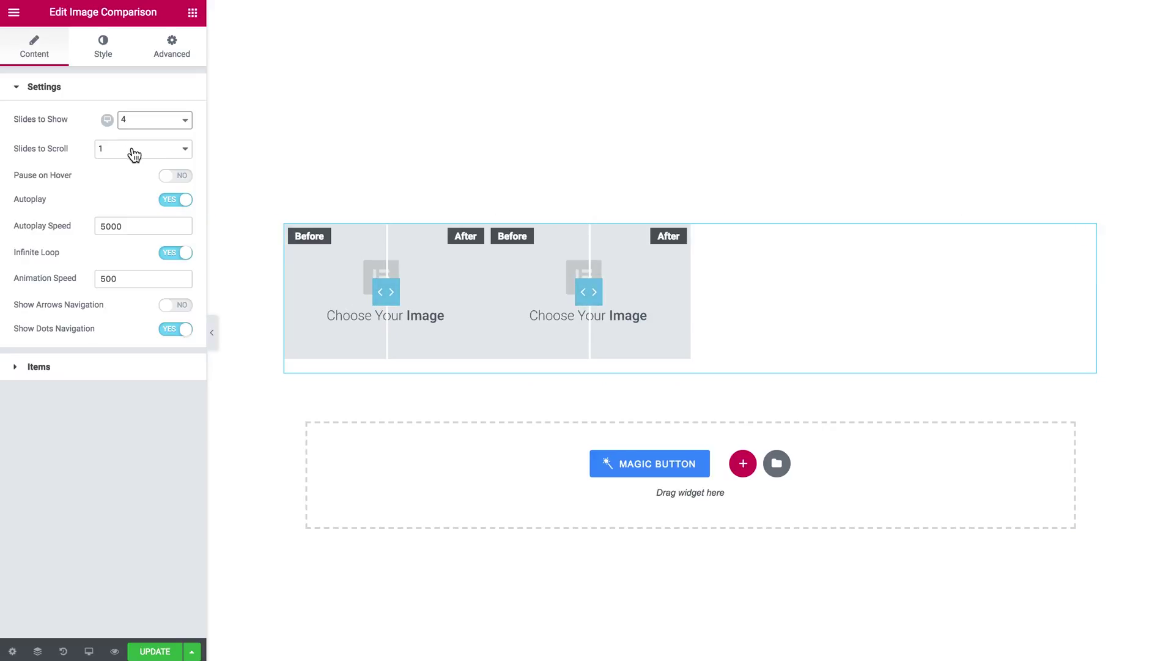
left_click(128, 152)
left_click(134, 145)
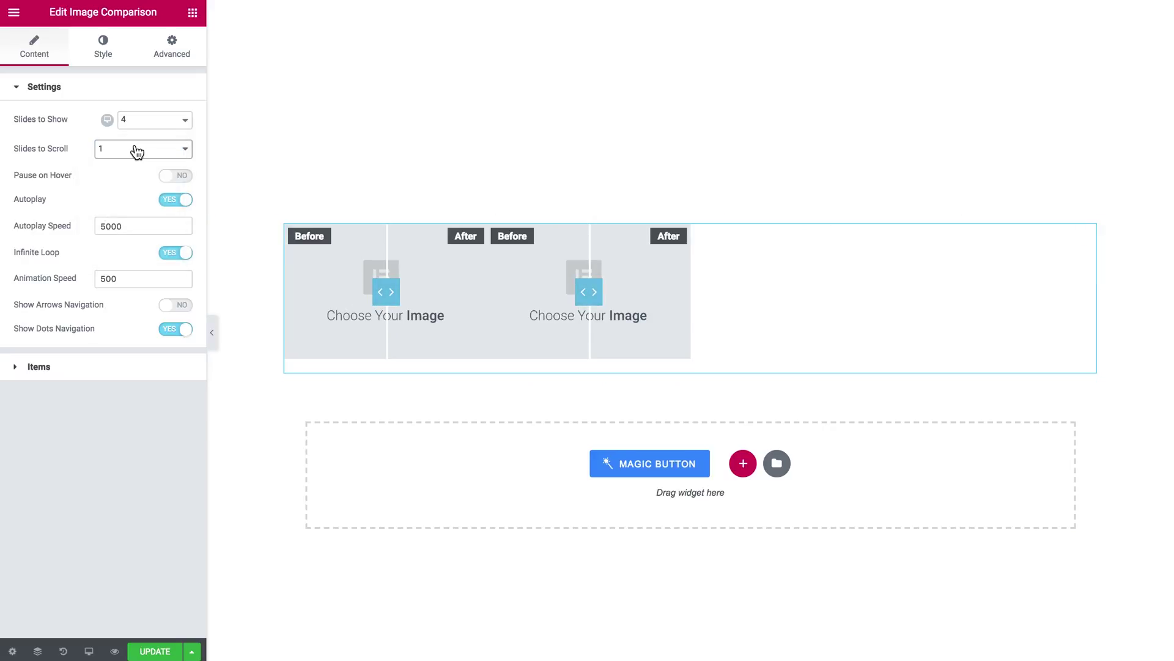
left_click(95, 370)
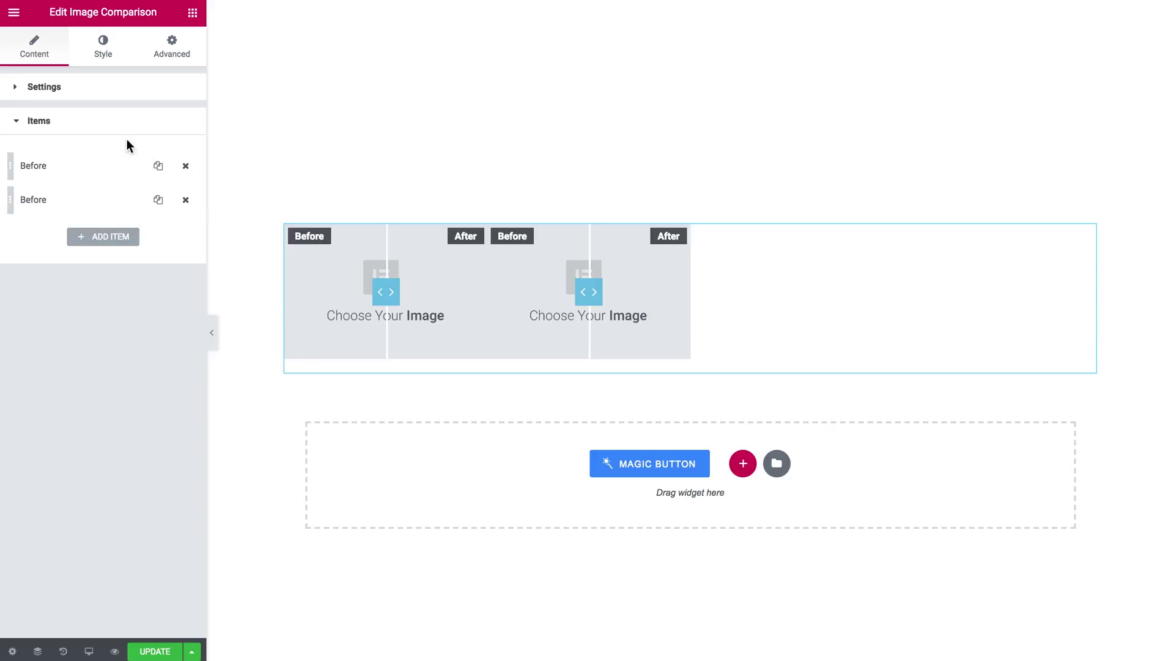
left_click(124, 121)
left_click(136, 88)
left_click(141, 119)
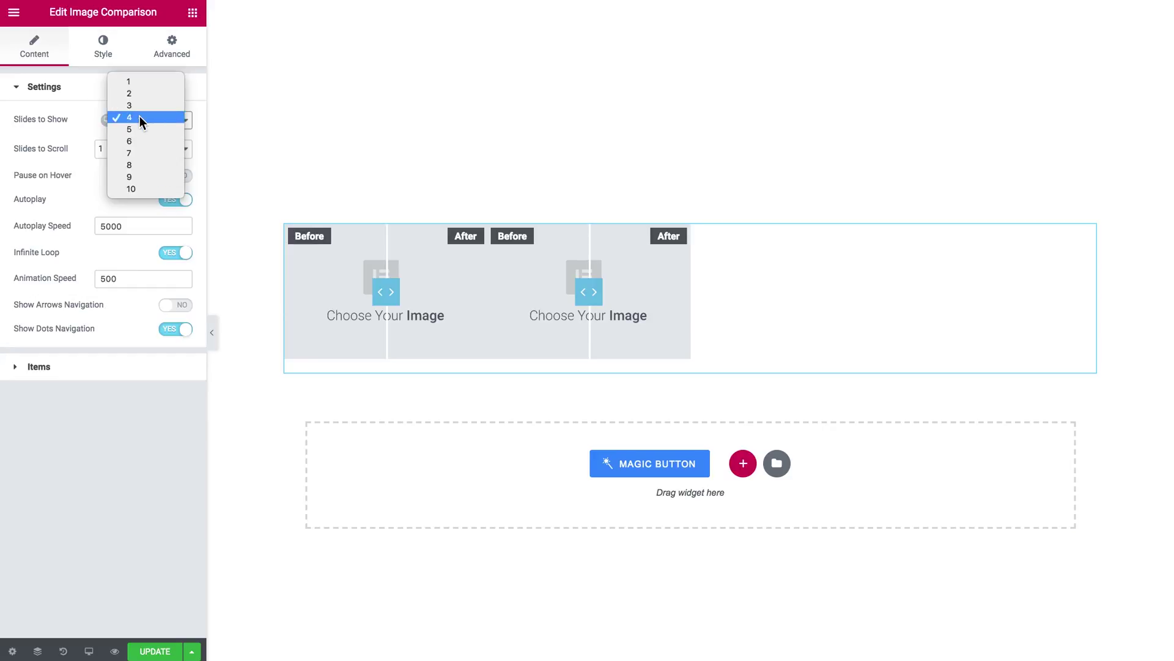
left_click(141, 85)
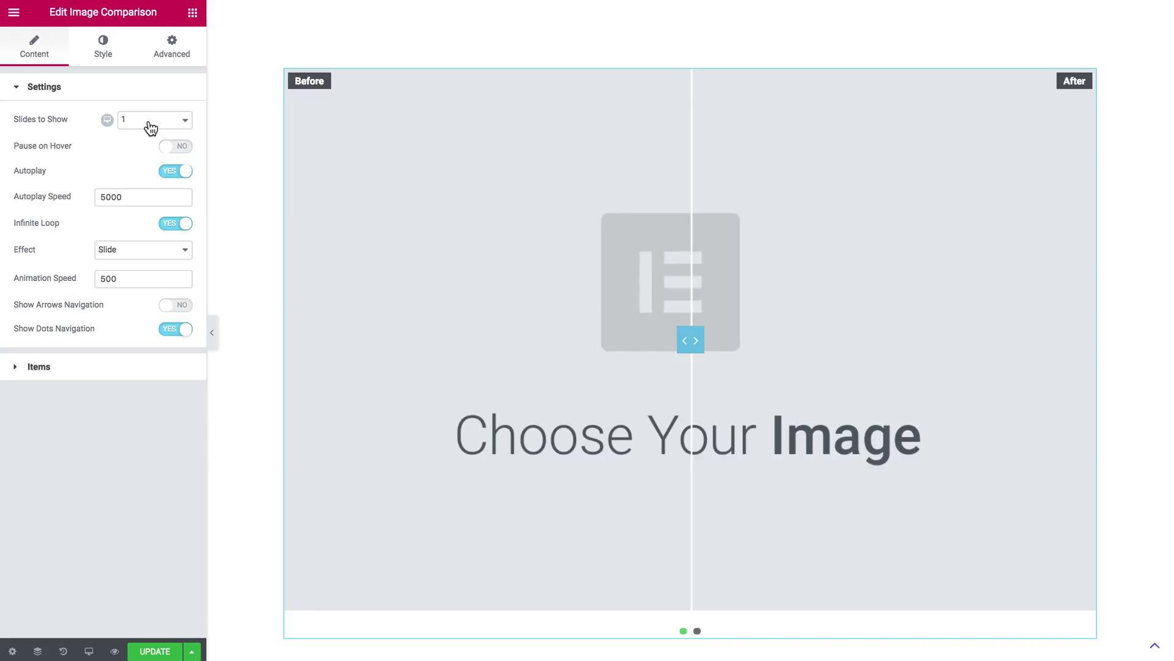
Turn on Pause on Hover and keep the slider Effect set to Slide
left_click(169, 151)
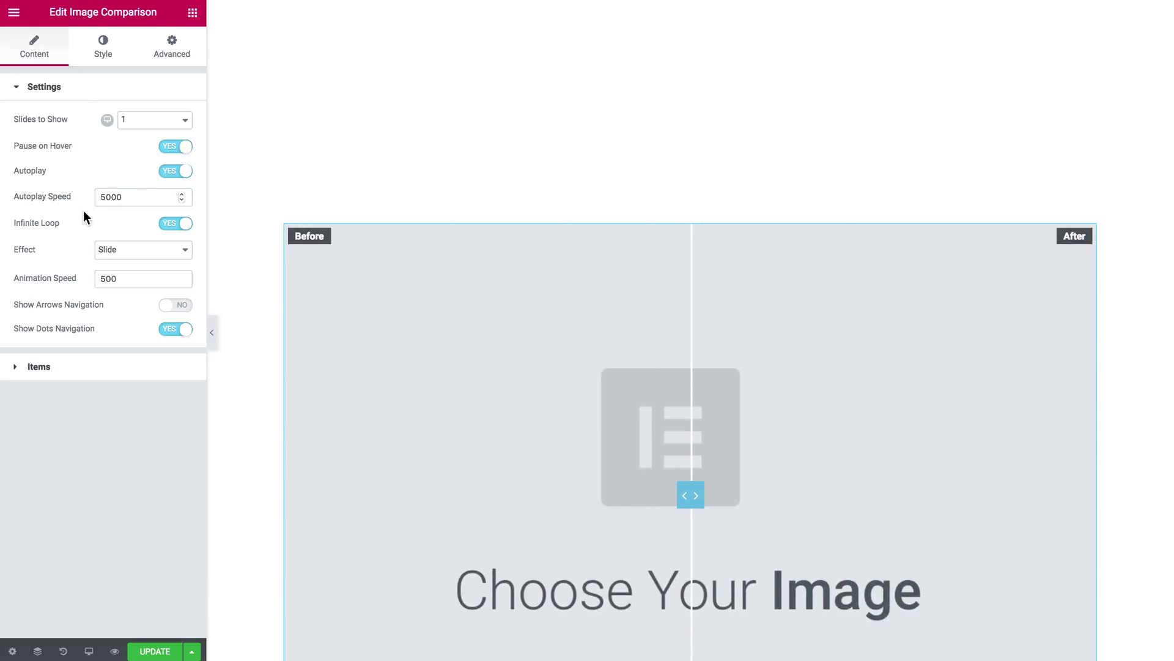
left_click(164, 241)
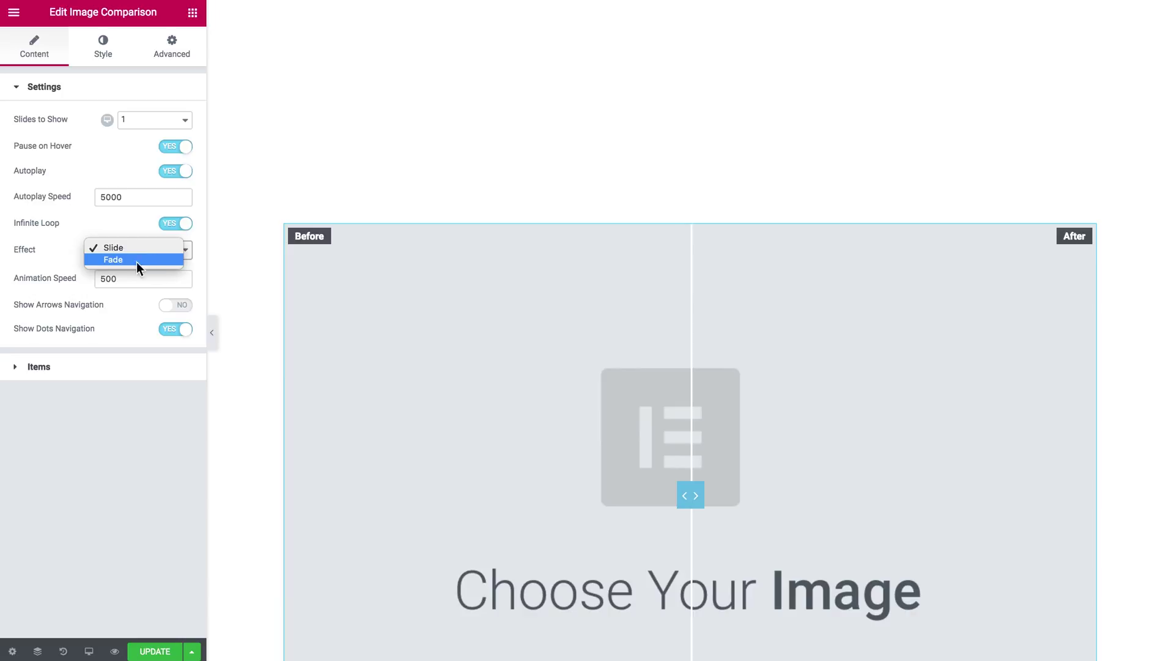
left_click(57, 259)
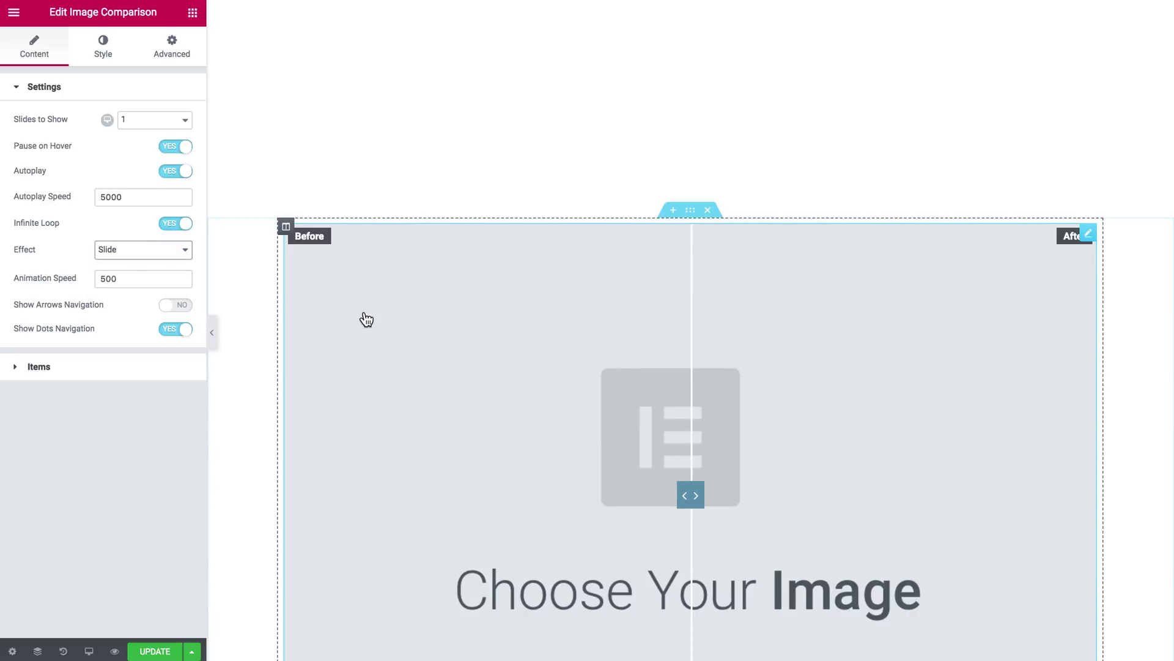
Enable arrow navigation and test the next and previous arrows in the preview
left_click(177, 307)
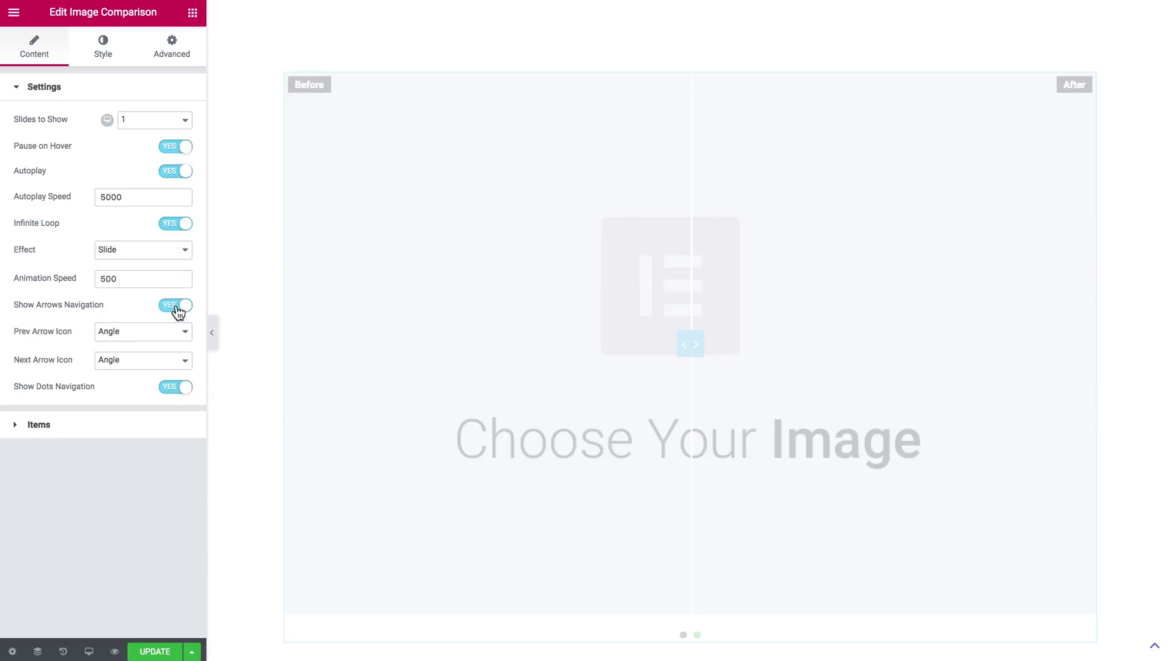
scroll(477, 379, "down", 1)
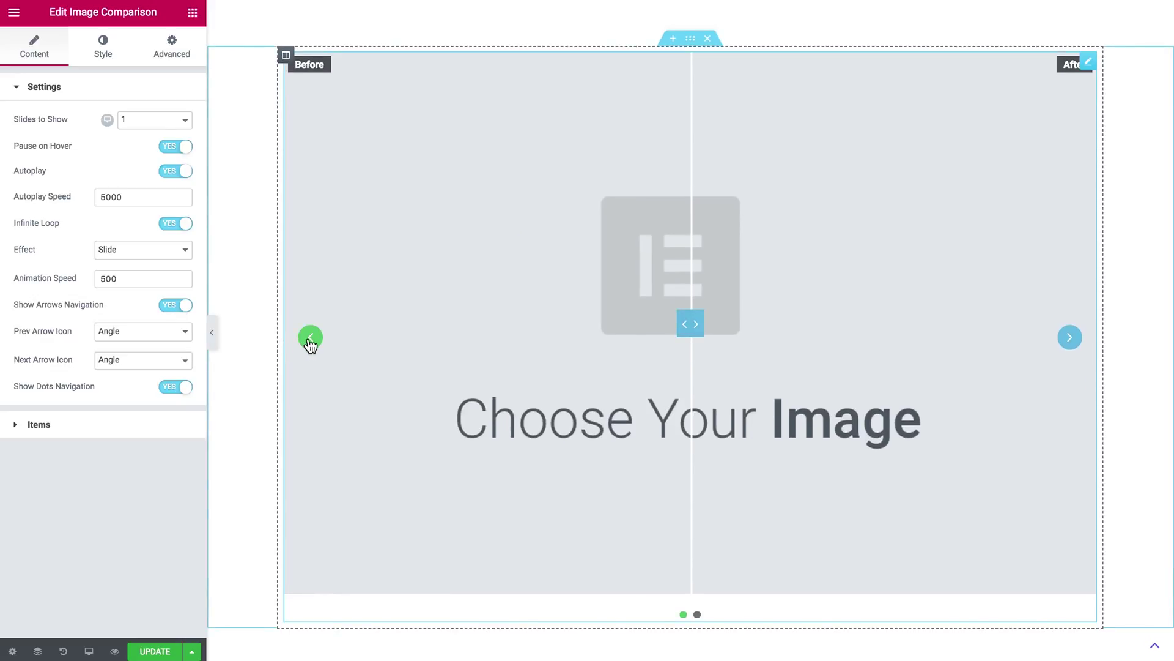
scroll(1076, 349, "up", 3)
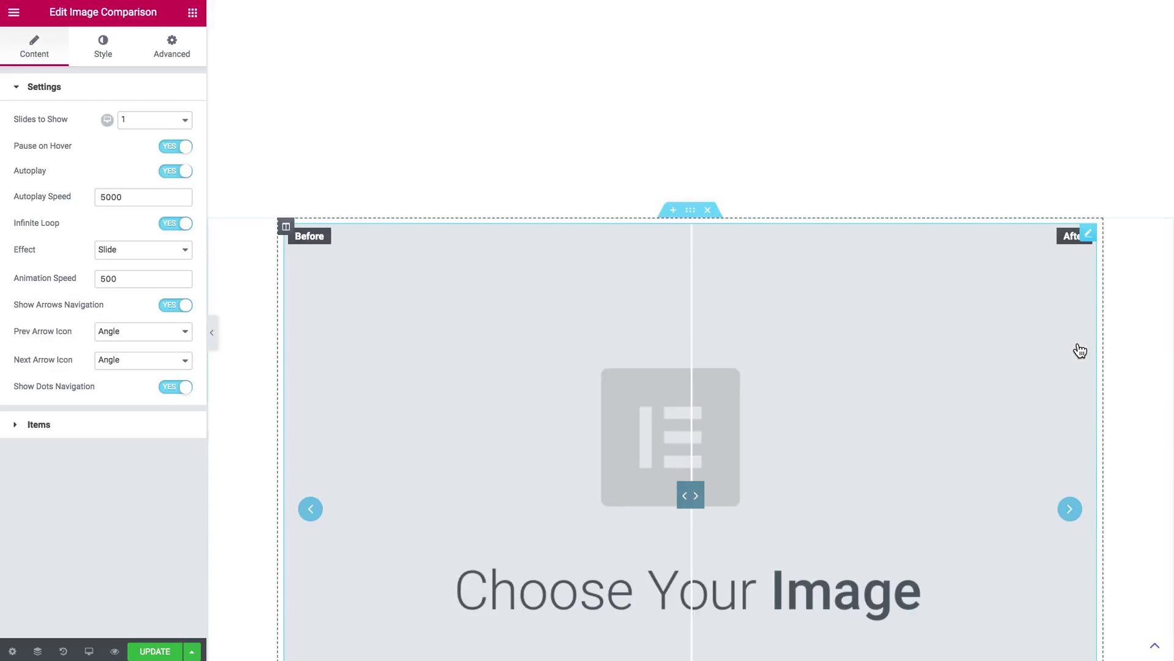
scroll(989, 438, "down", 3)
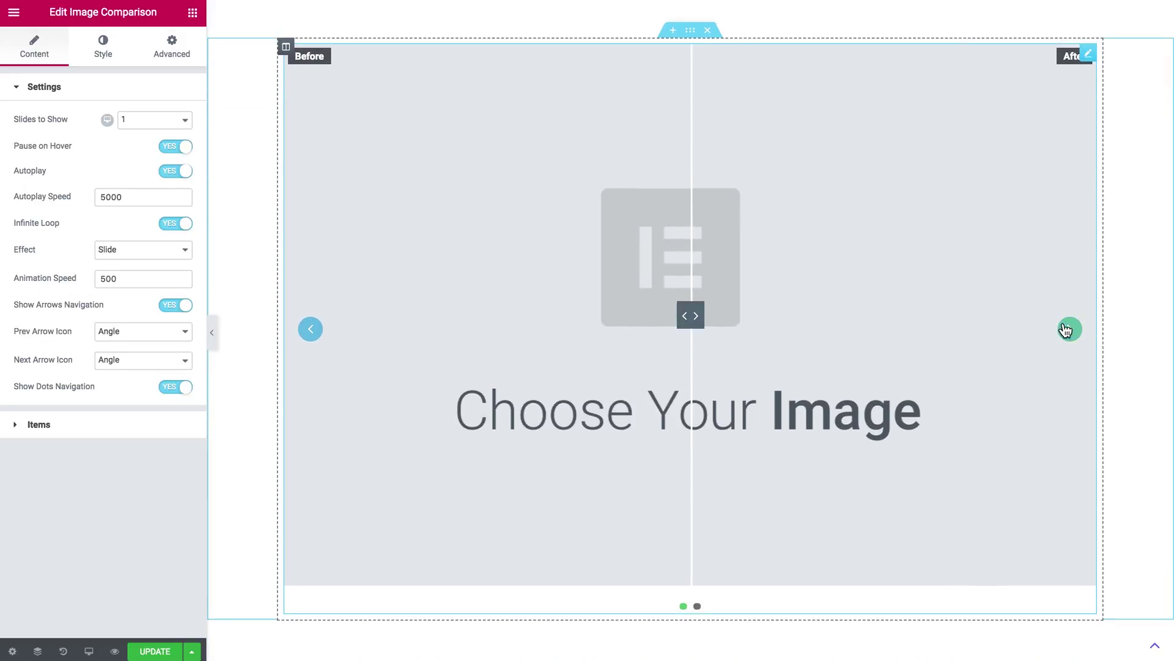
left_click(1070, 329)
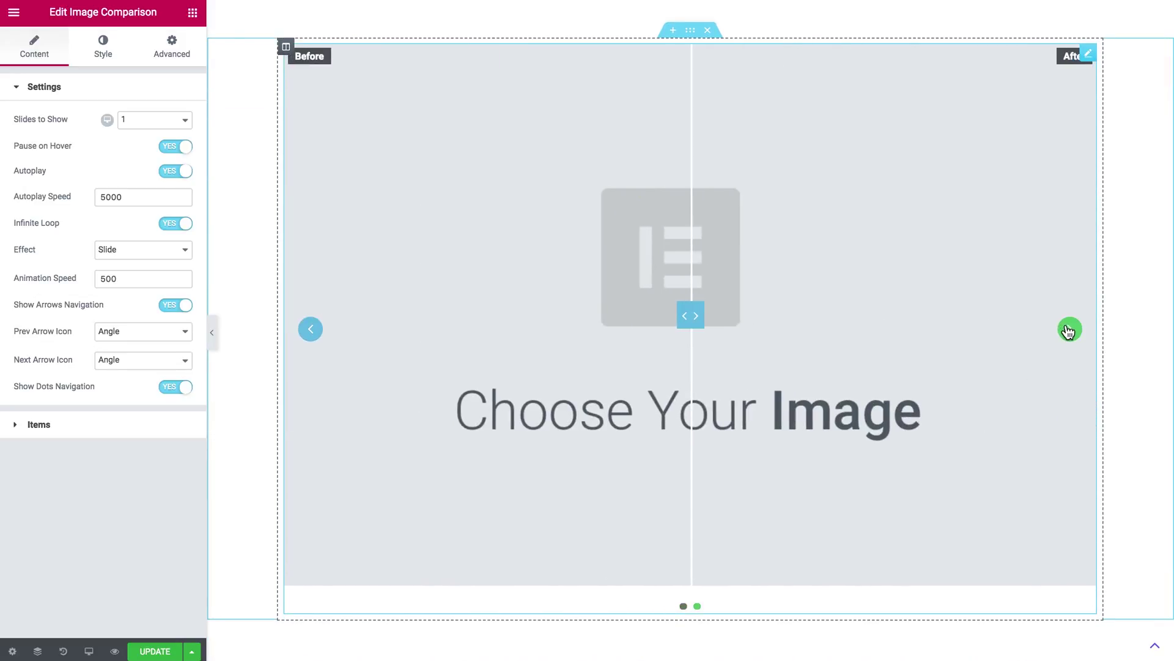
scroll(1067, 331, "up", 3)
scroll(1067, 332, "down", 4)
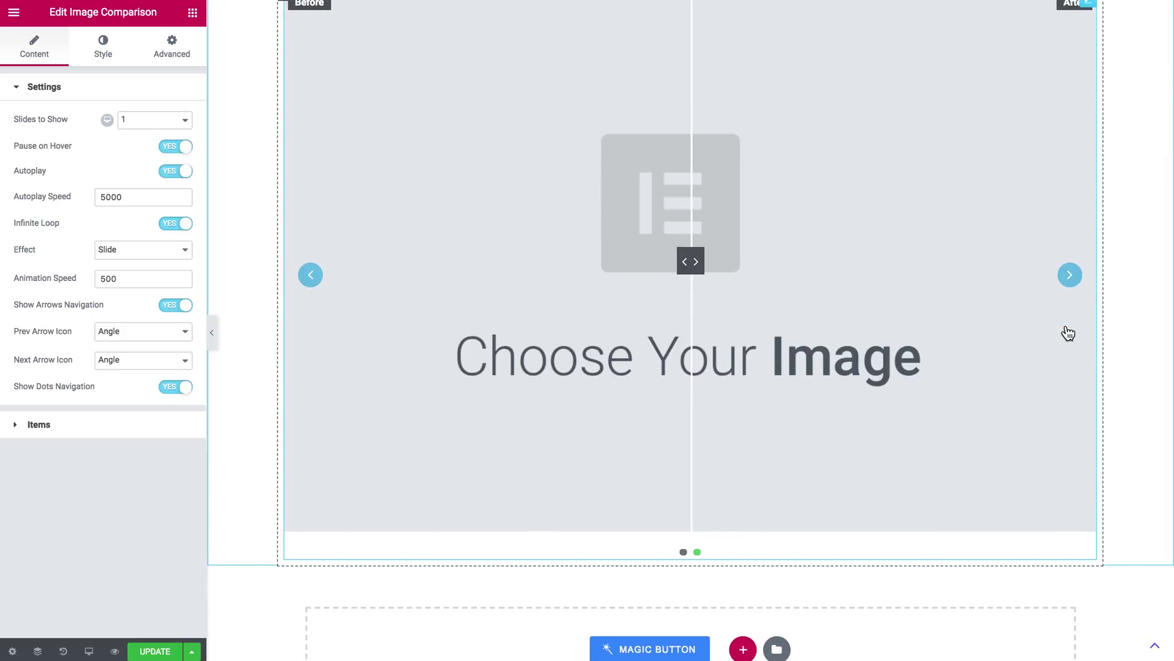
left_click(317, 278)
Expand the first comparison item and relabel Before as 'Raw' and After as 'Cooked'
left_click(157, 92)
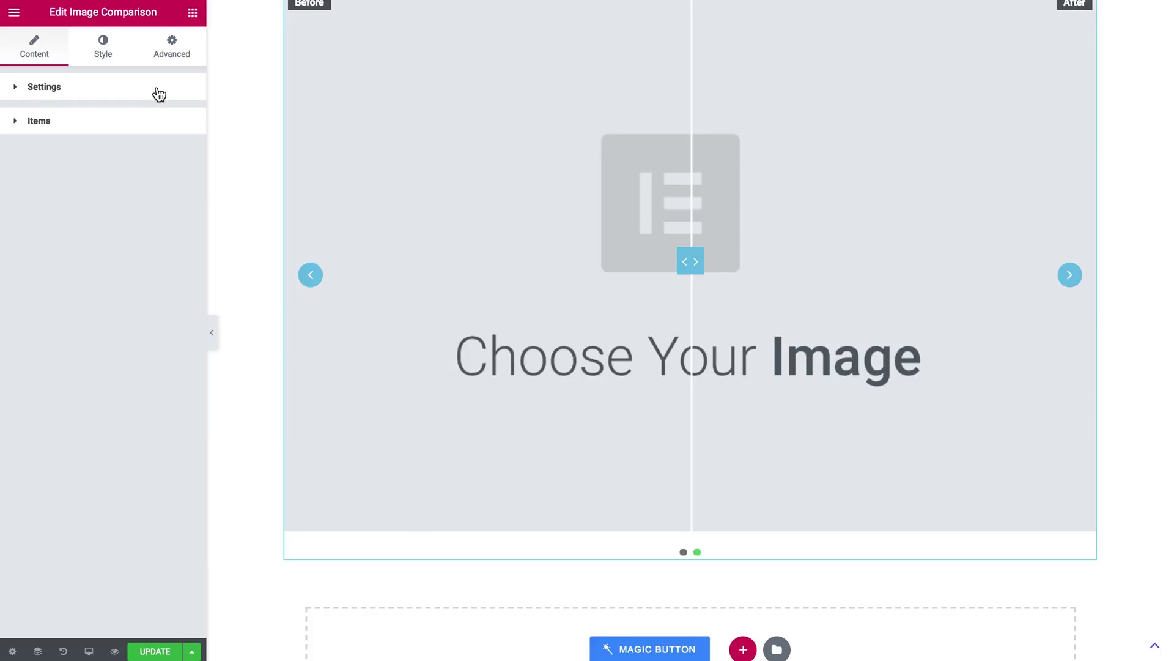
left_click(140, 128)
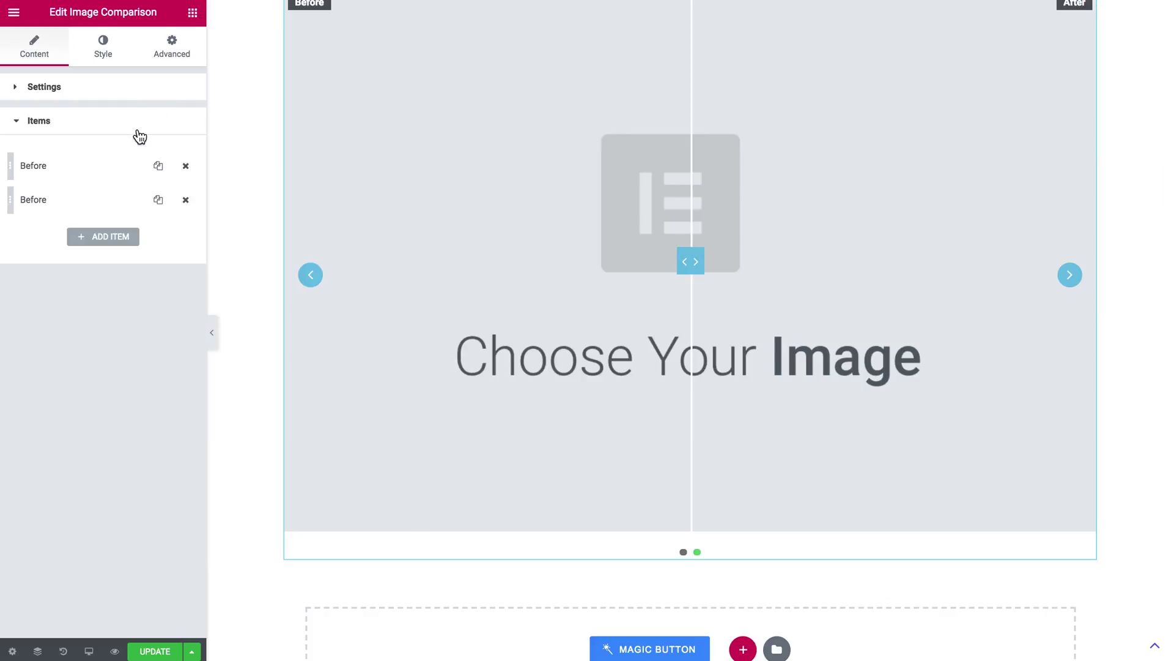
left_click(114, 164)
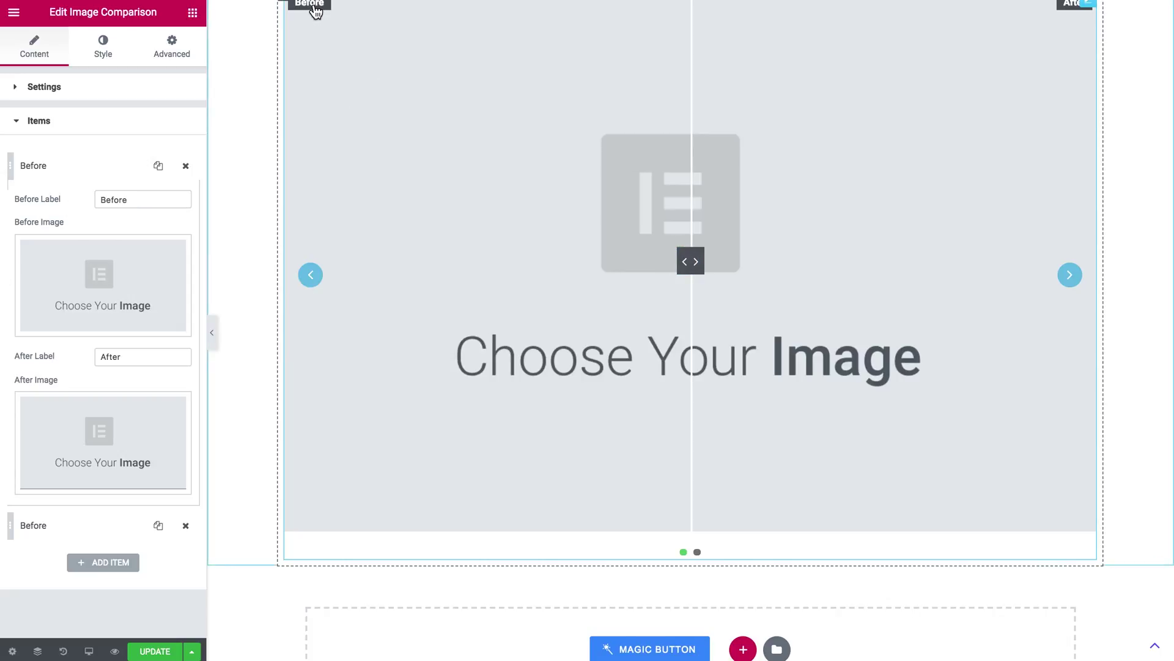
double_click(146, 199)
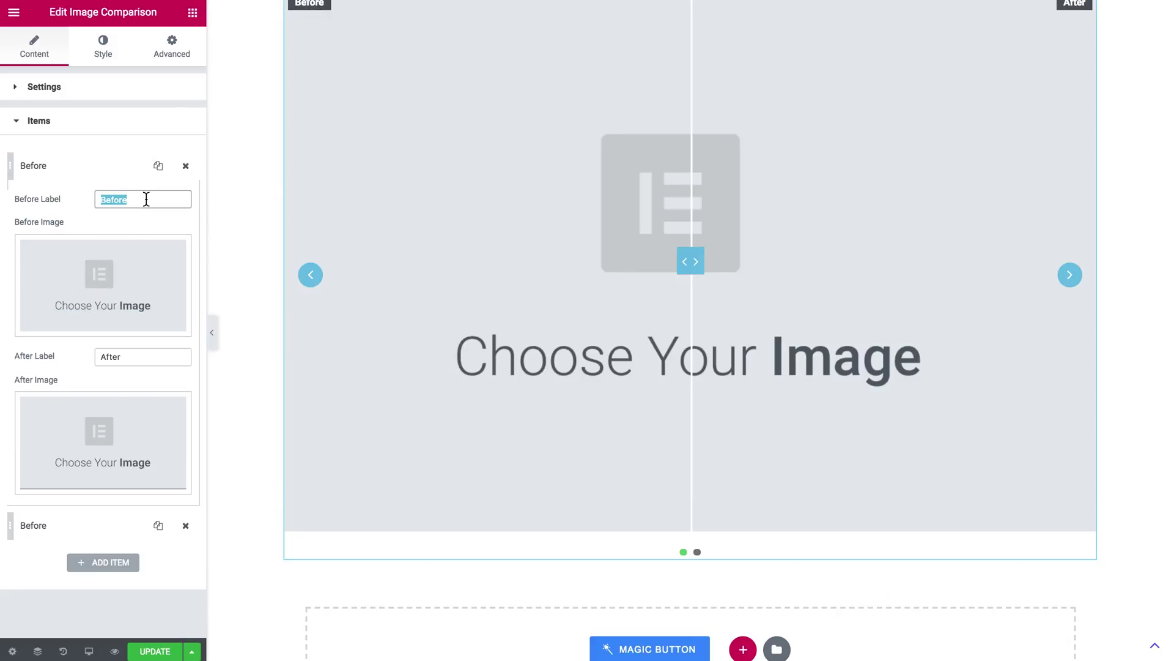
type("Raw")
double_click(136, 356)
type("Cooked")
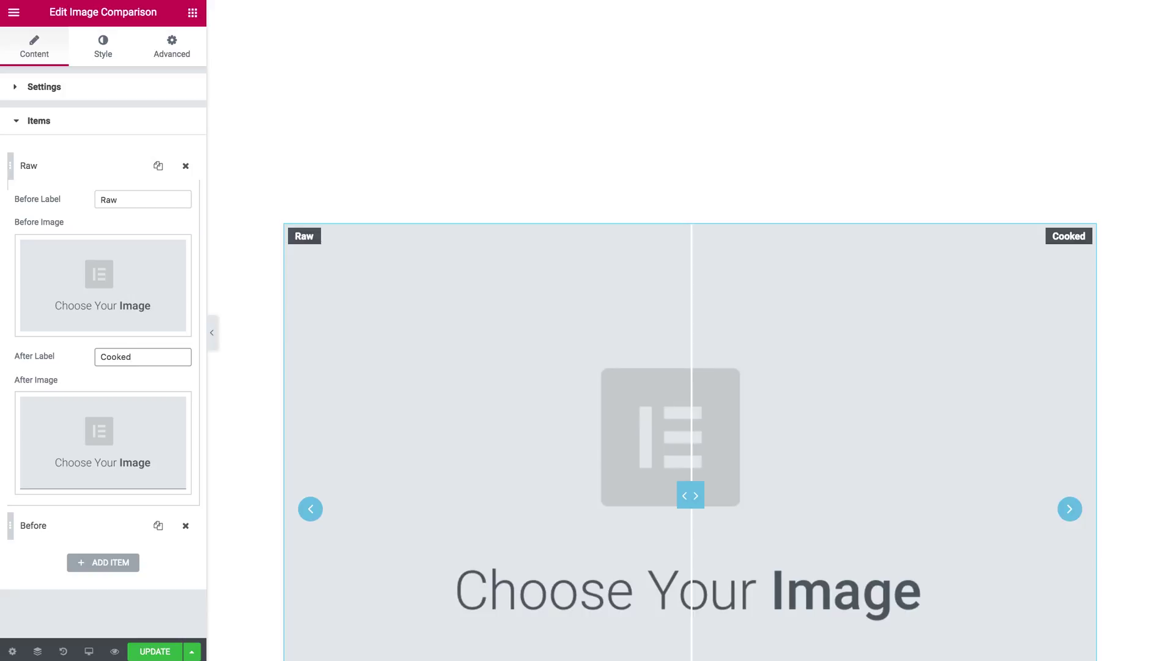
Set the raw-egg photo from the Media Library as the Before image
left_click(109, 249)
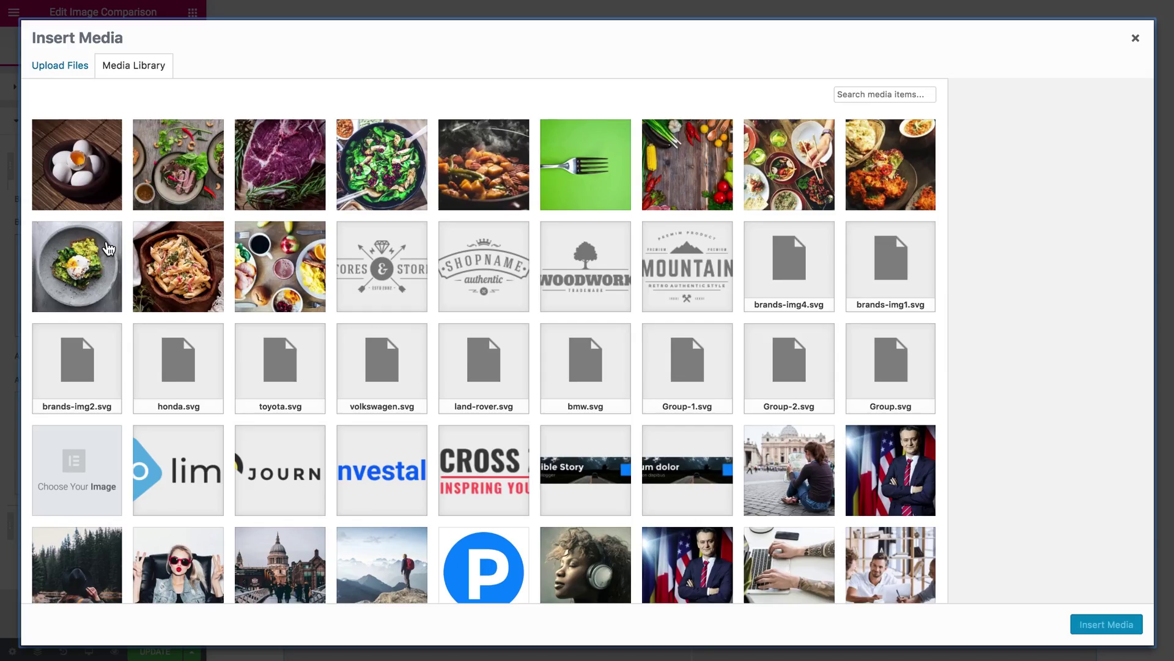
left_click(99, 148)
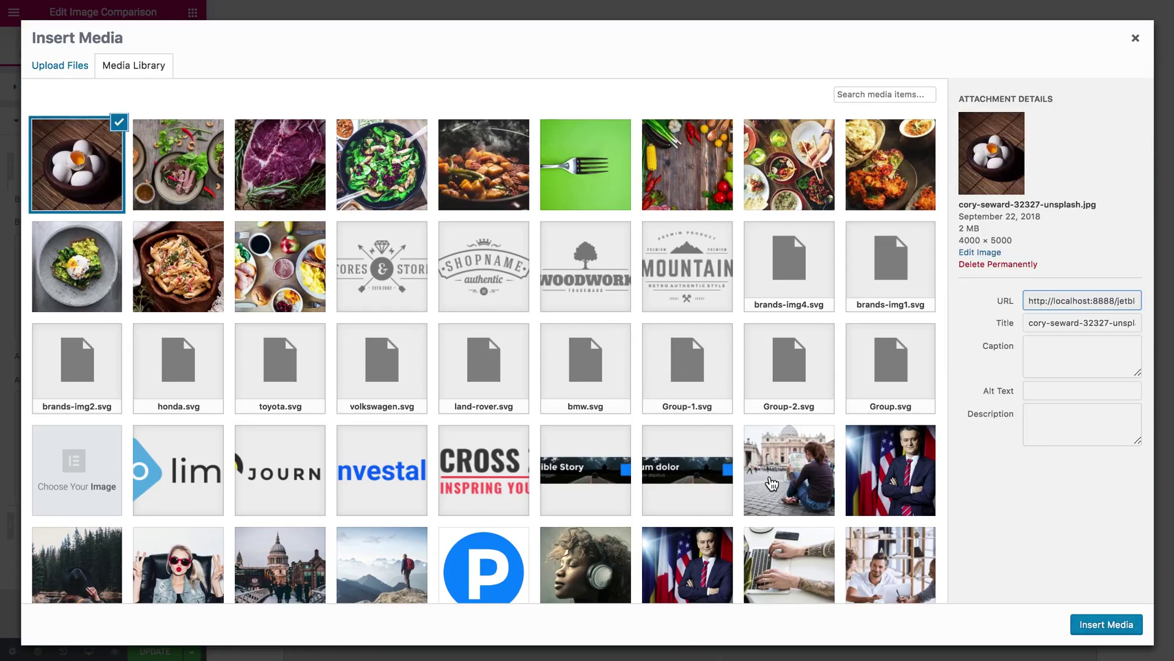
left_click(1101, 625)
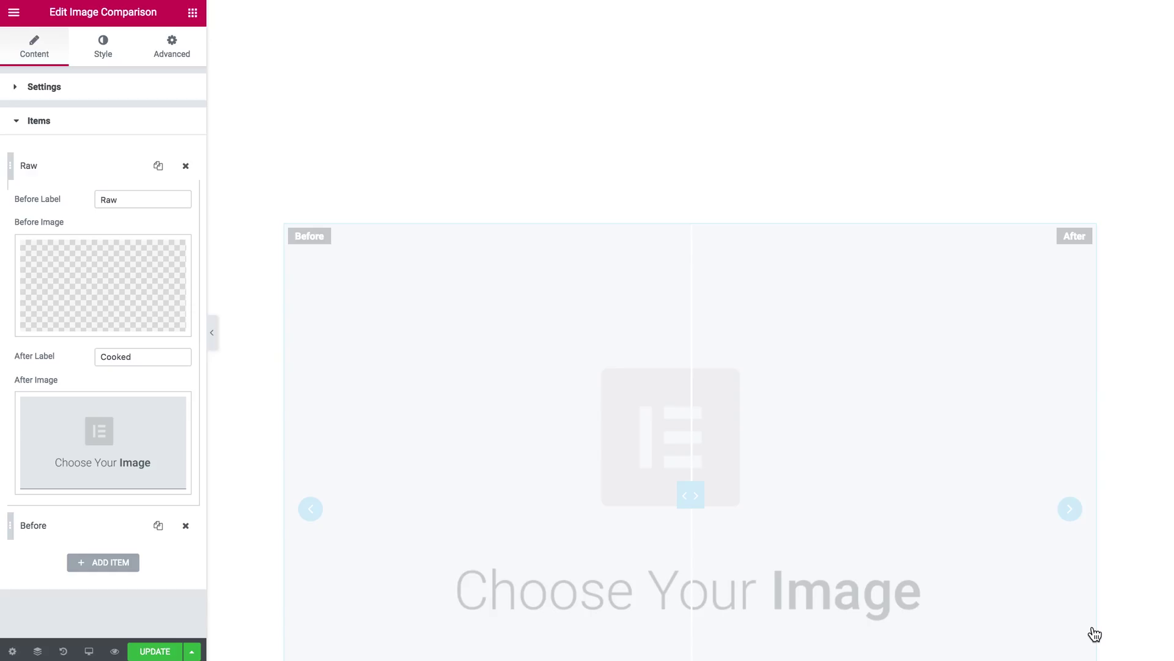
Insert the avocado-toast photo as the After image and review the result
left_click(95, 428)
left_click(71, 260)
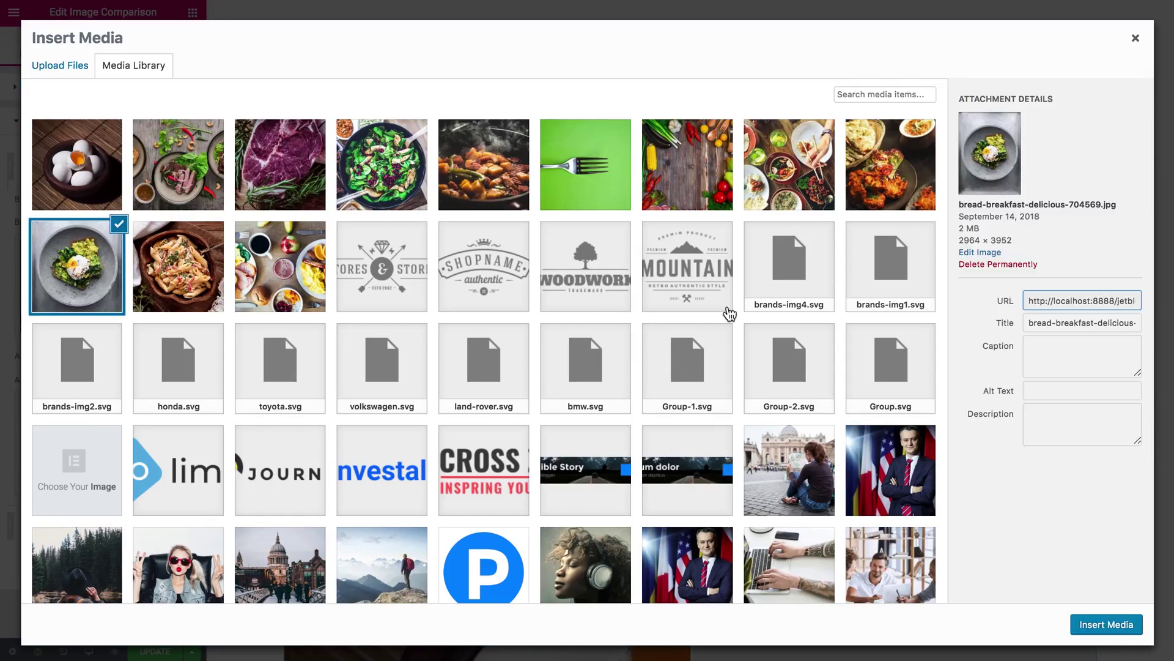
left_click(1106, 624)
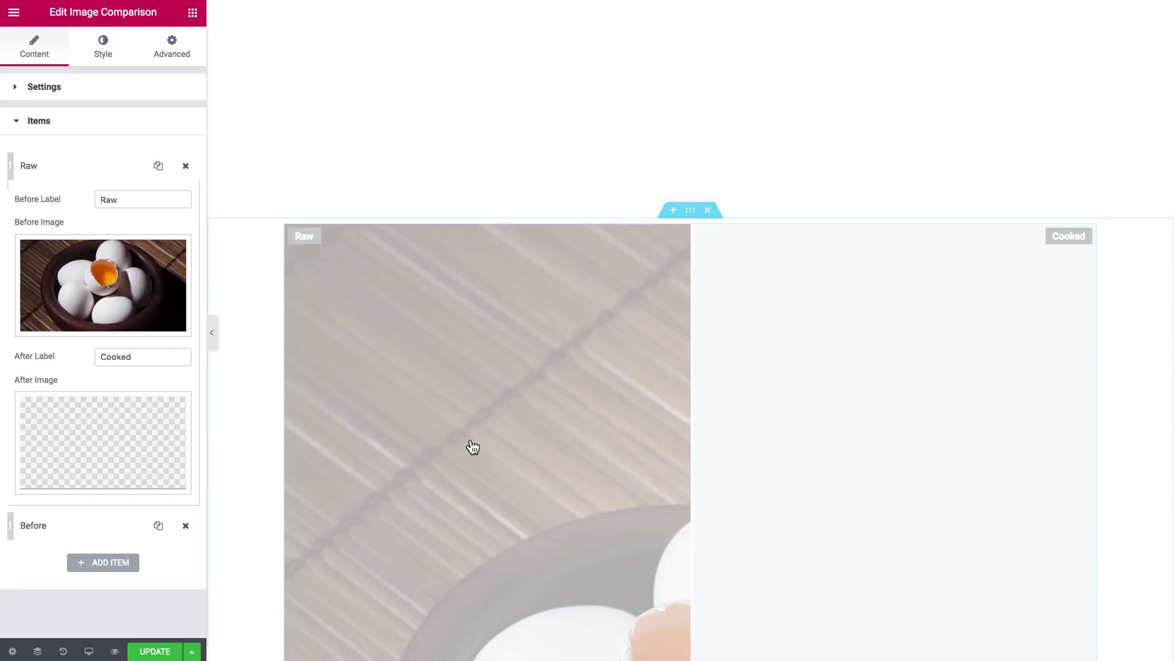
scroll(661, 375, "down", 1)
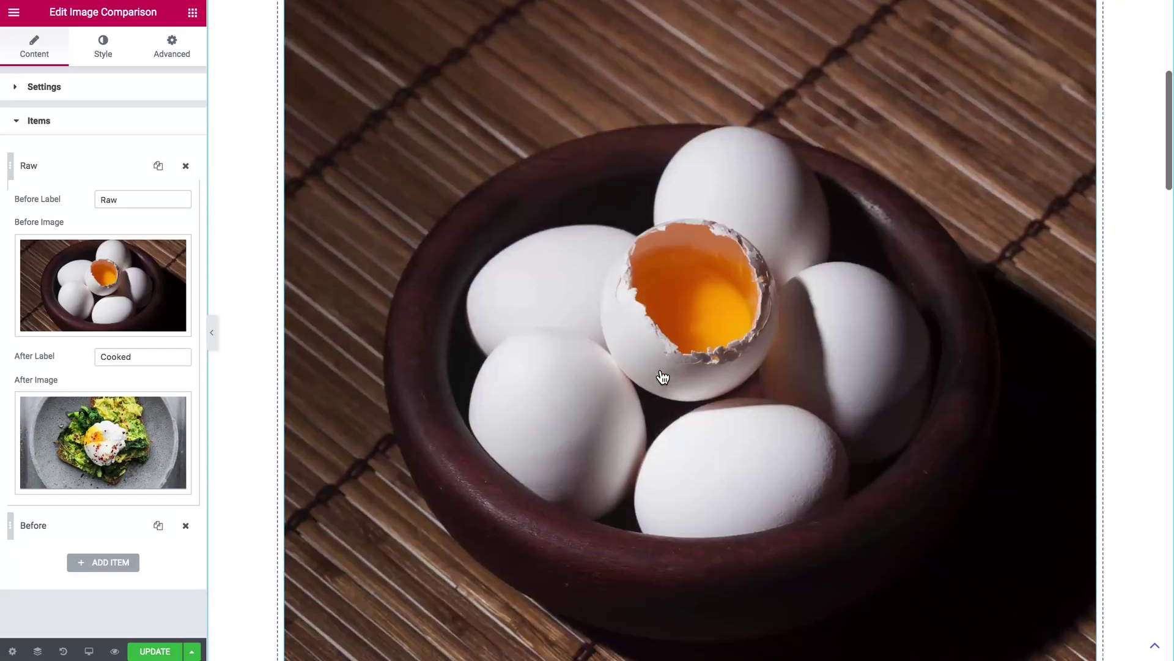
scroll(662, 376, "down", 3)
scroll(662, 376, "down", 3)
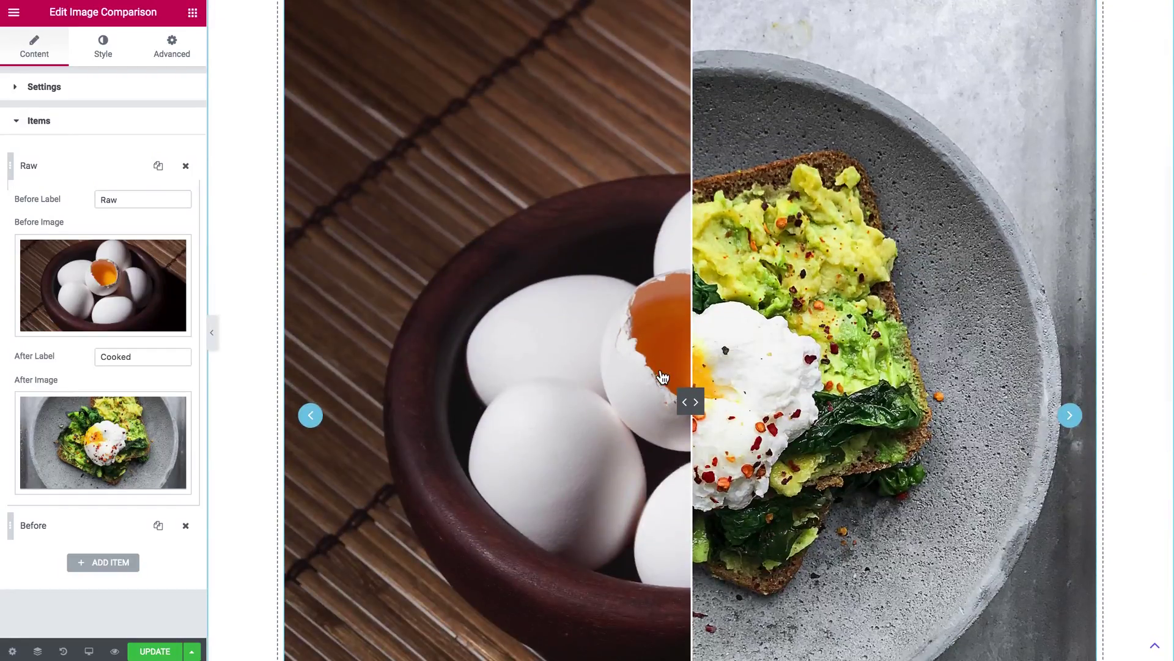
scroll(662, 377, "down", 1)
scroll(662, 376, "up", 1)
scroll(662, 376, "down", 5)
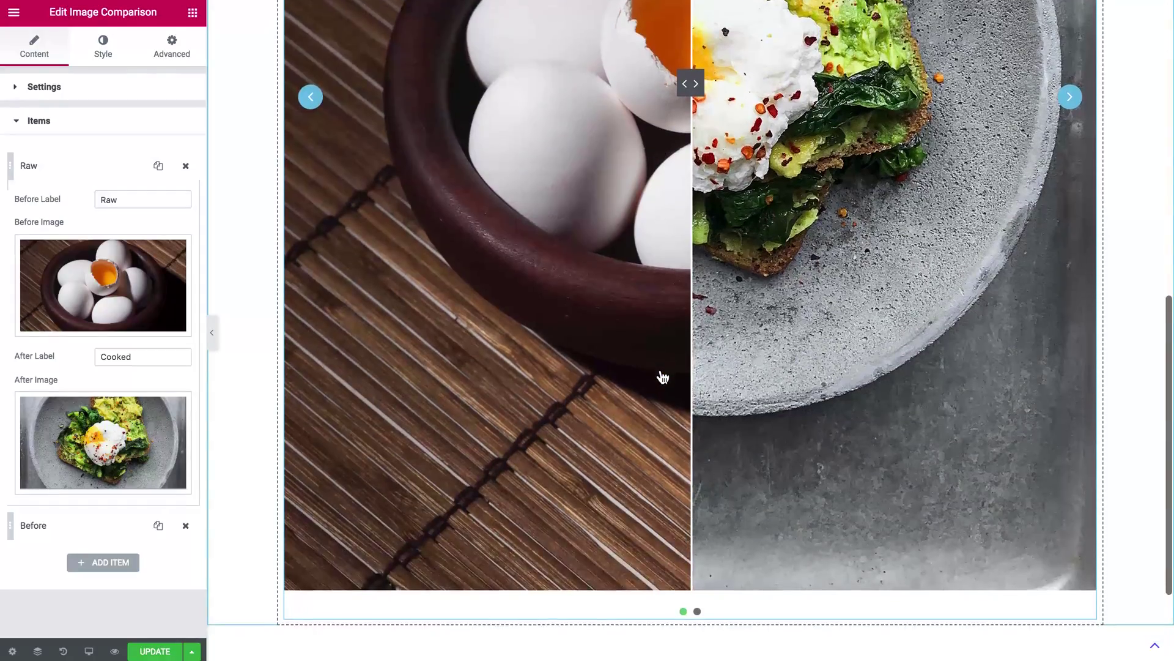
scroll(662, 376, "up", 8)
scroll(663, 376, "down", 1)
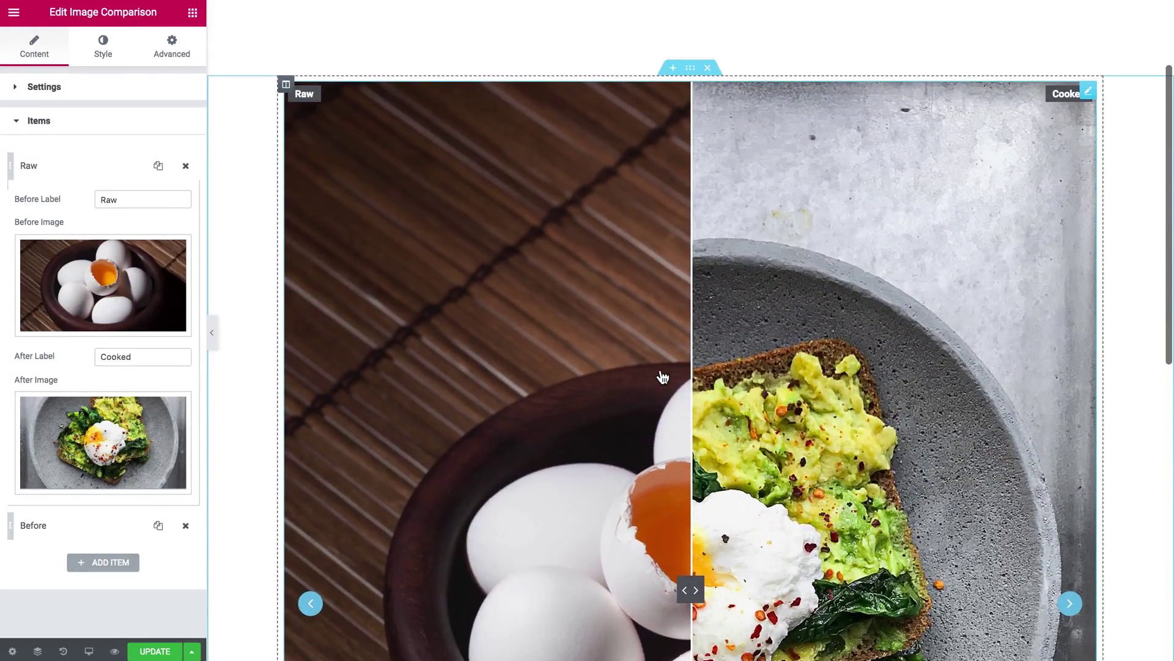
scroll(757, 207, "down", 5)
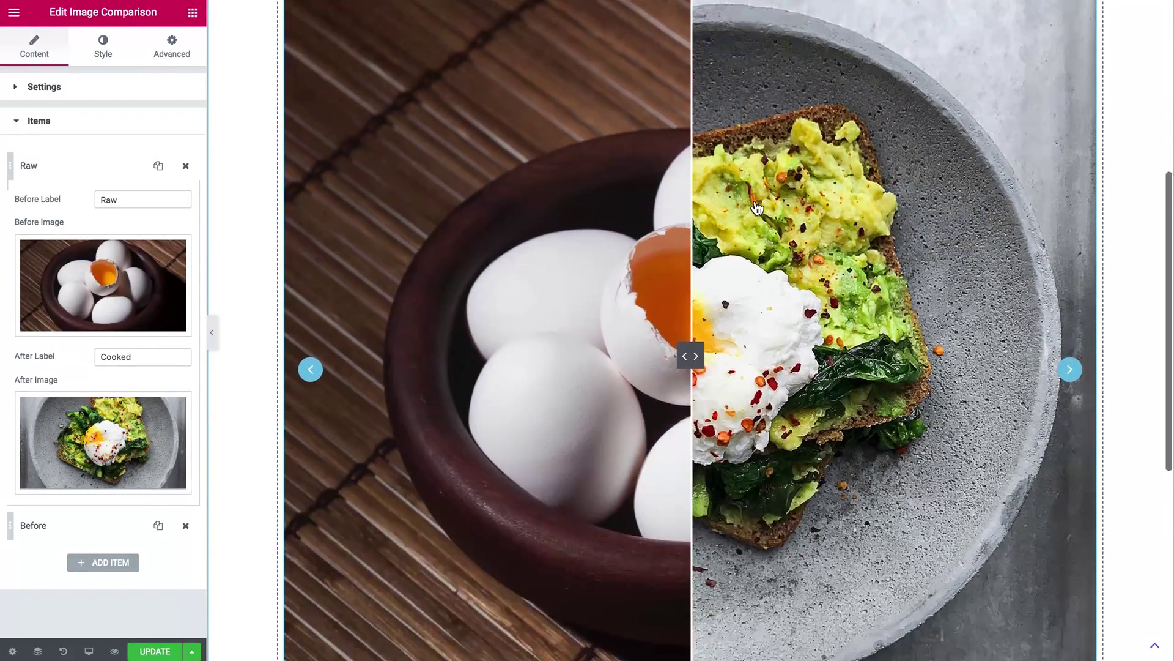
scroll(757, 208, "up", 1)
scroll(703, 315, "down", 1)
left_click_drag(691, 315, 966, 332)
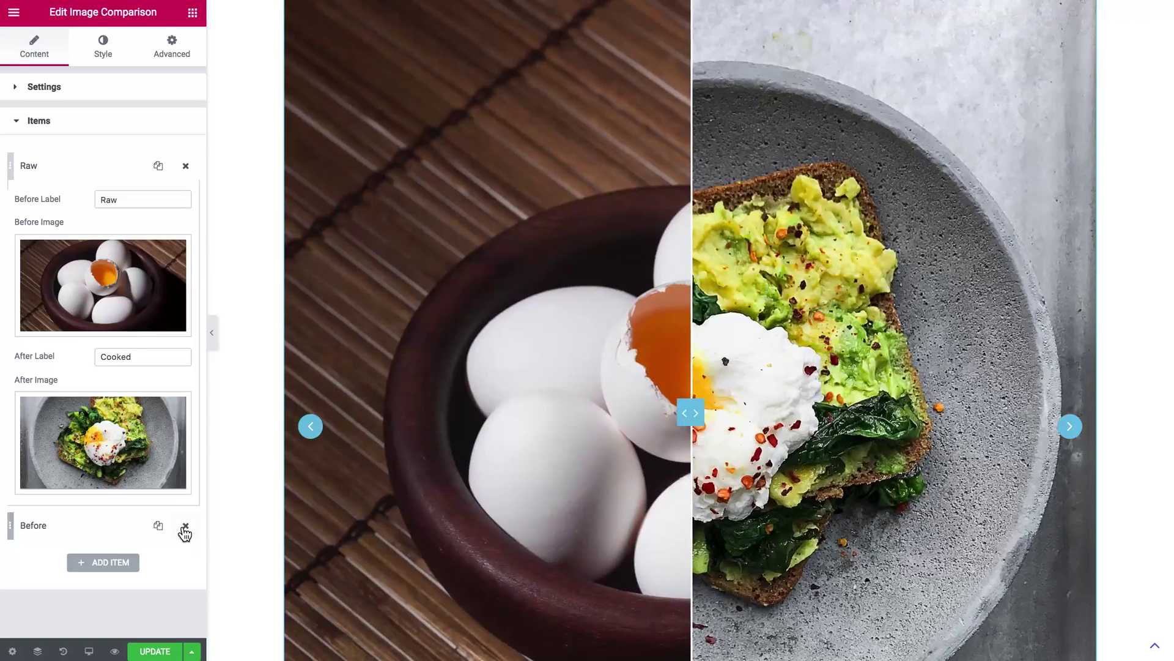
Delete the leftover Before item from the comparison items list
left_click(185, 527)
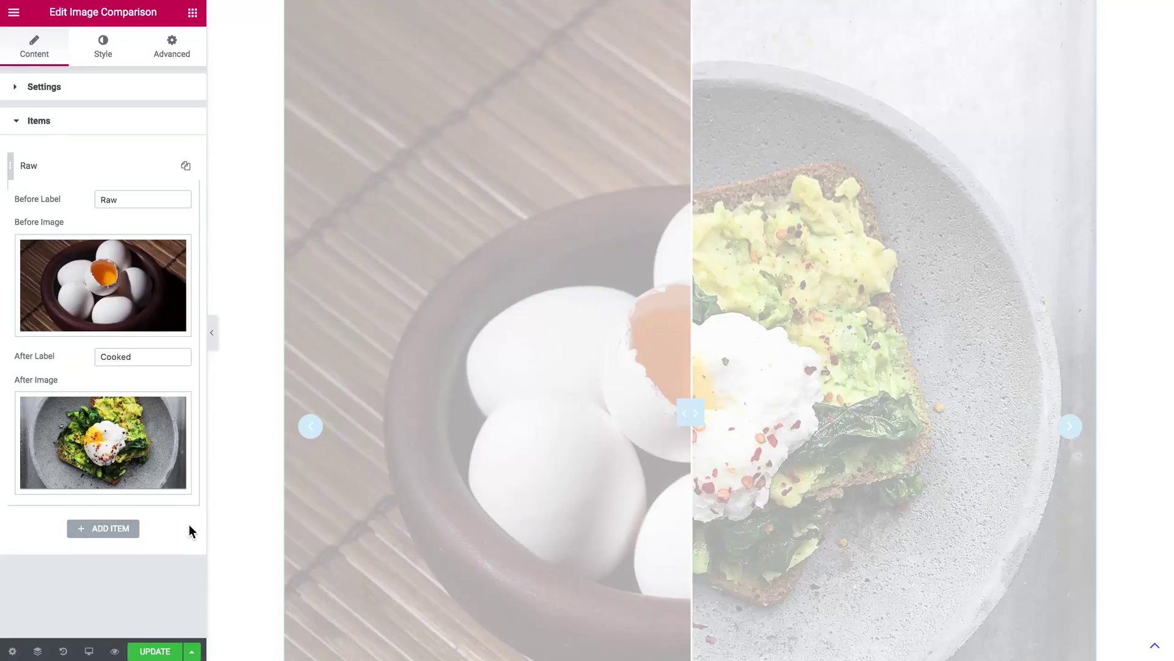
scroll(548, 459, "down", 8)
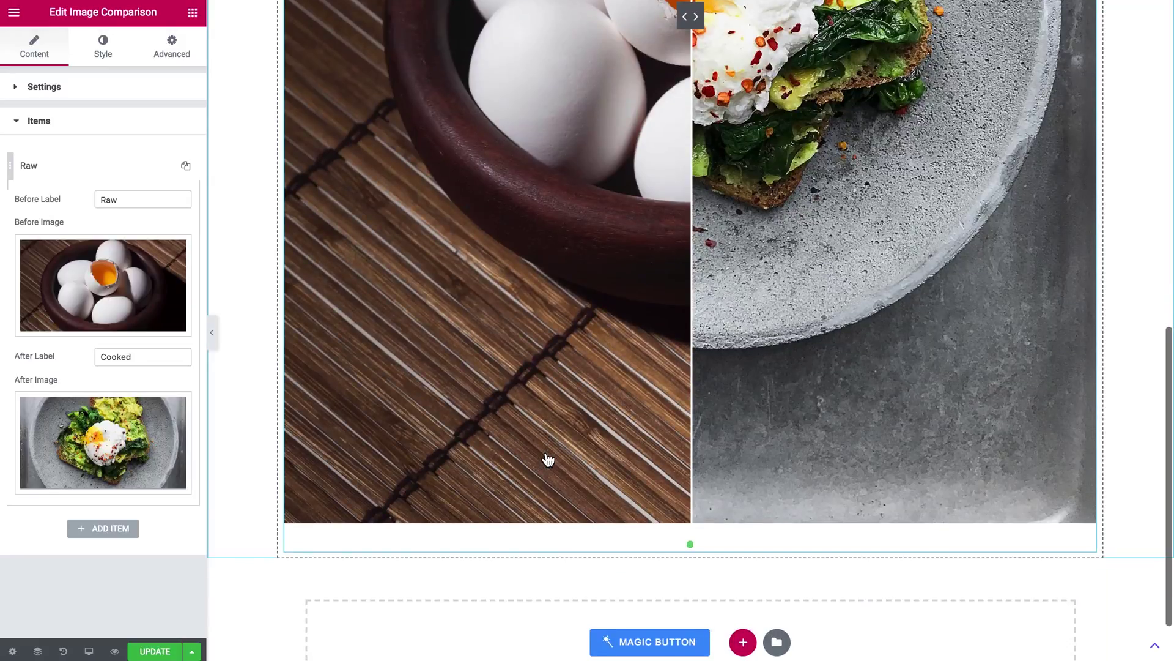
scroll(548, 459, "up", 5)
scroll(548, 459, "up", 3)
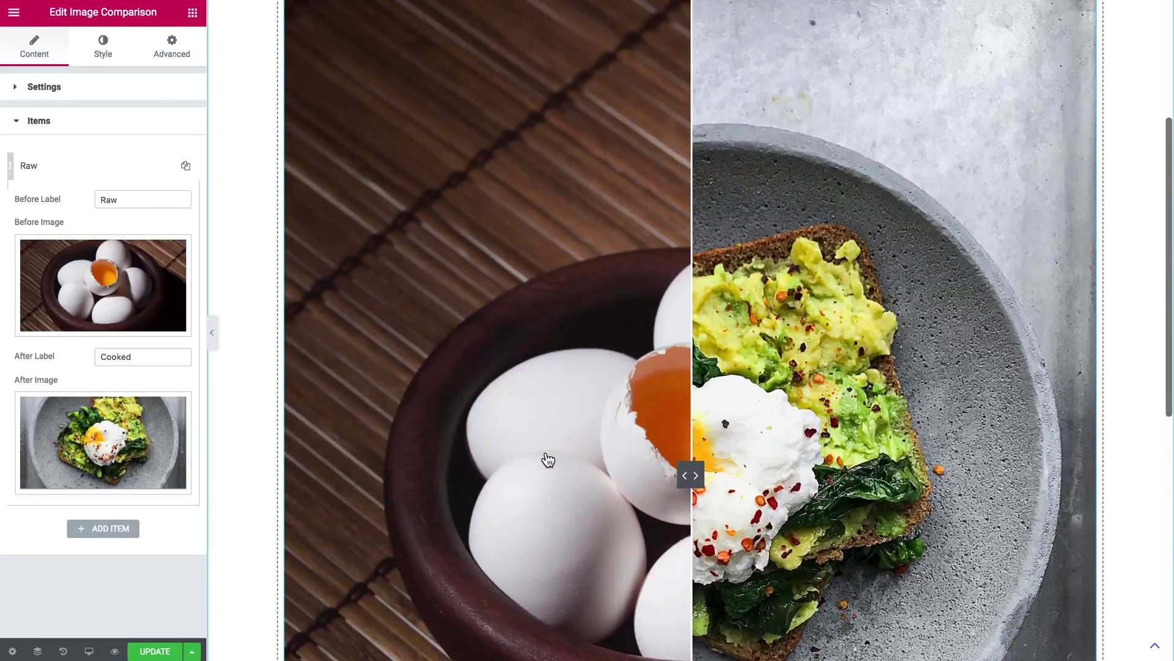
Switch Show Dots Navigation to NO and bring up the Style tab
left_click(97, 127)
left_click(120, 88)
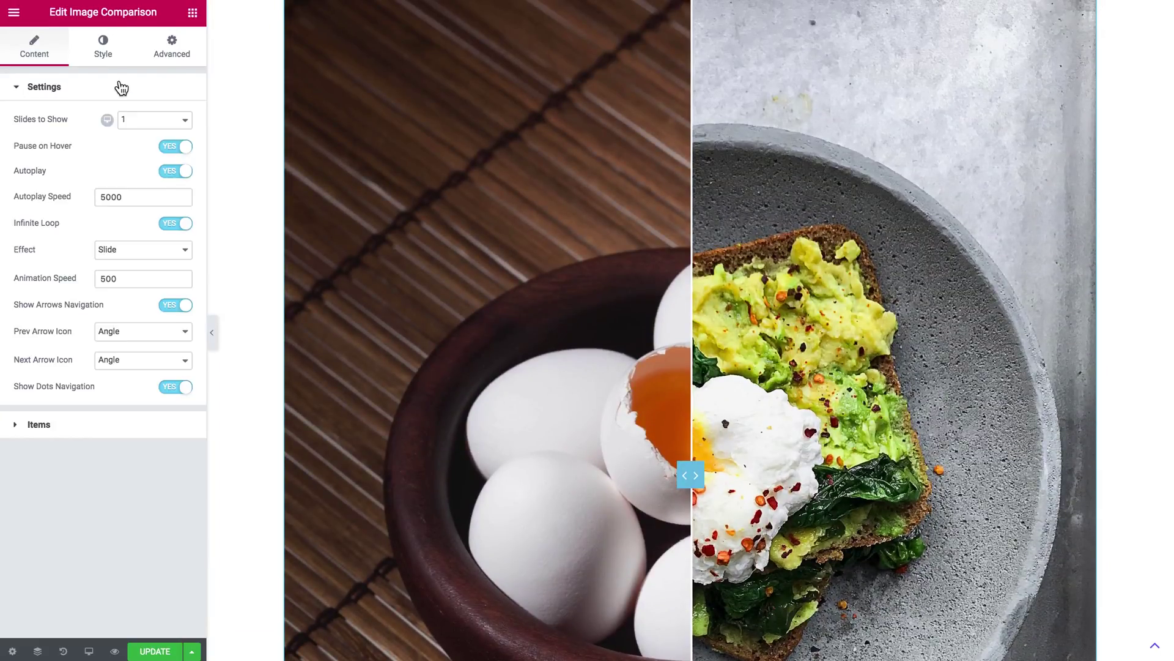
left_click(176, 388)
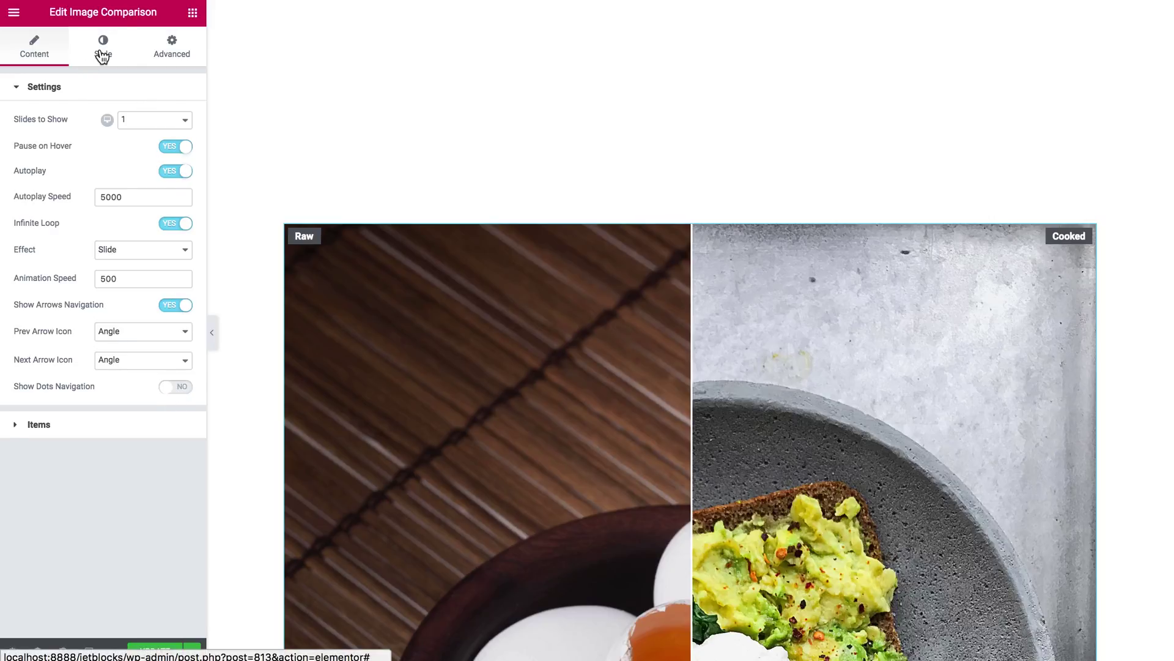
left_click(103, 49)
scroll(581, 459, "down", 5)
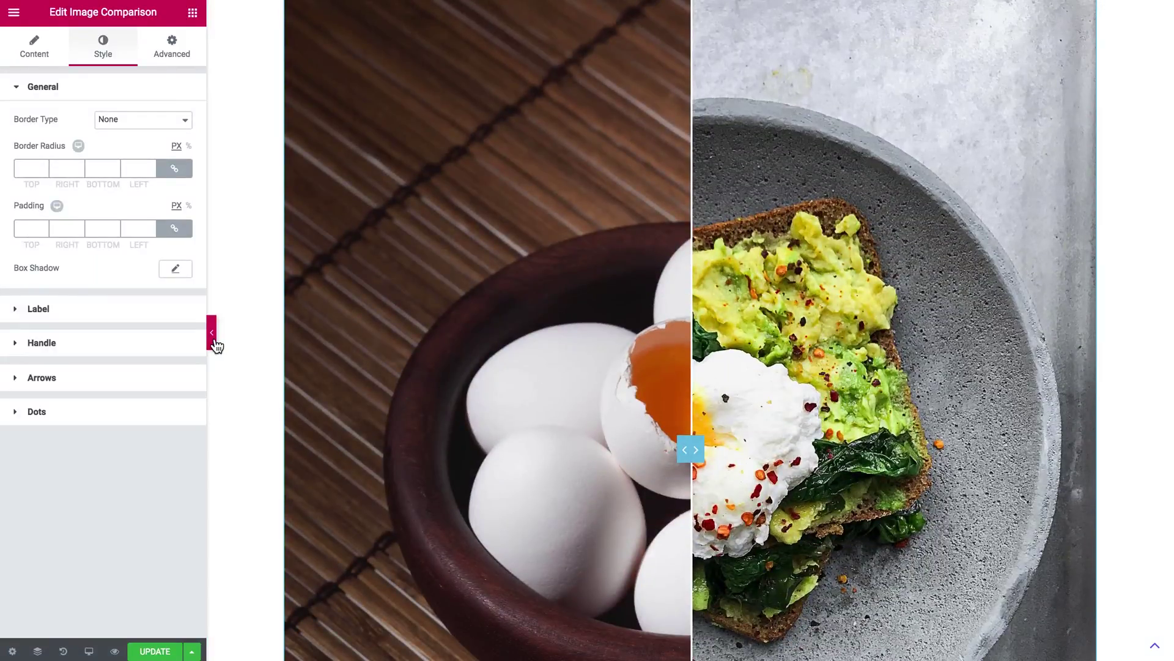
Paste the pink hex as the Raw label's text colour under Style > Label
left_click(81, 93)
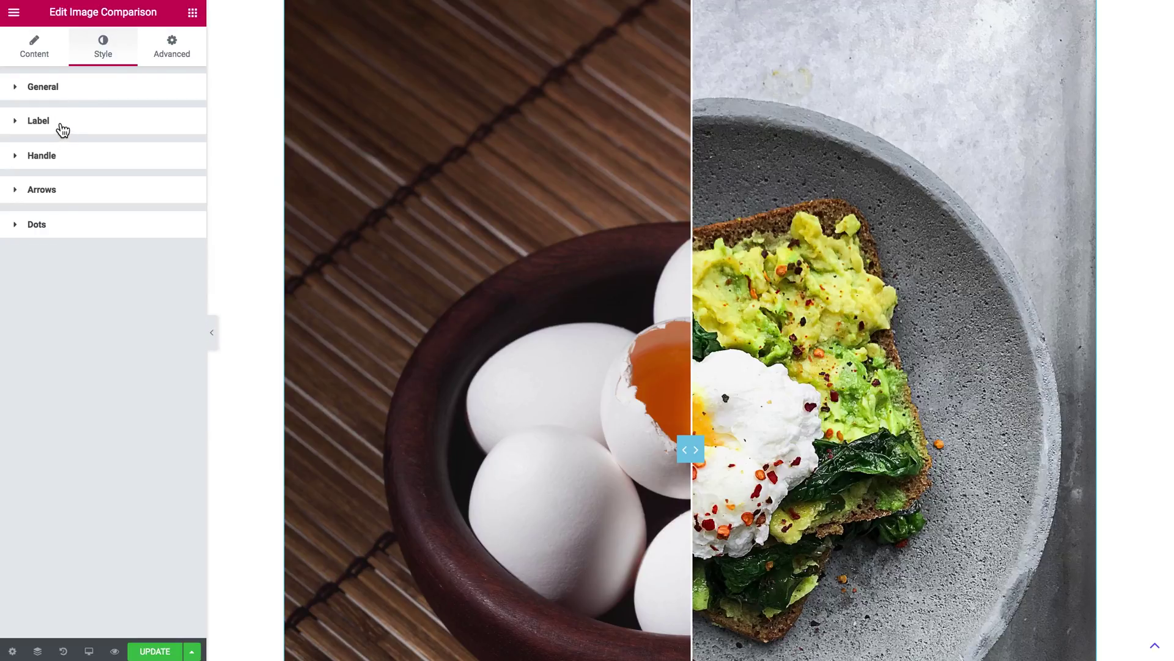
left_click(61, 124)
scroll(568, 346, "up", 4)
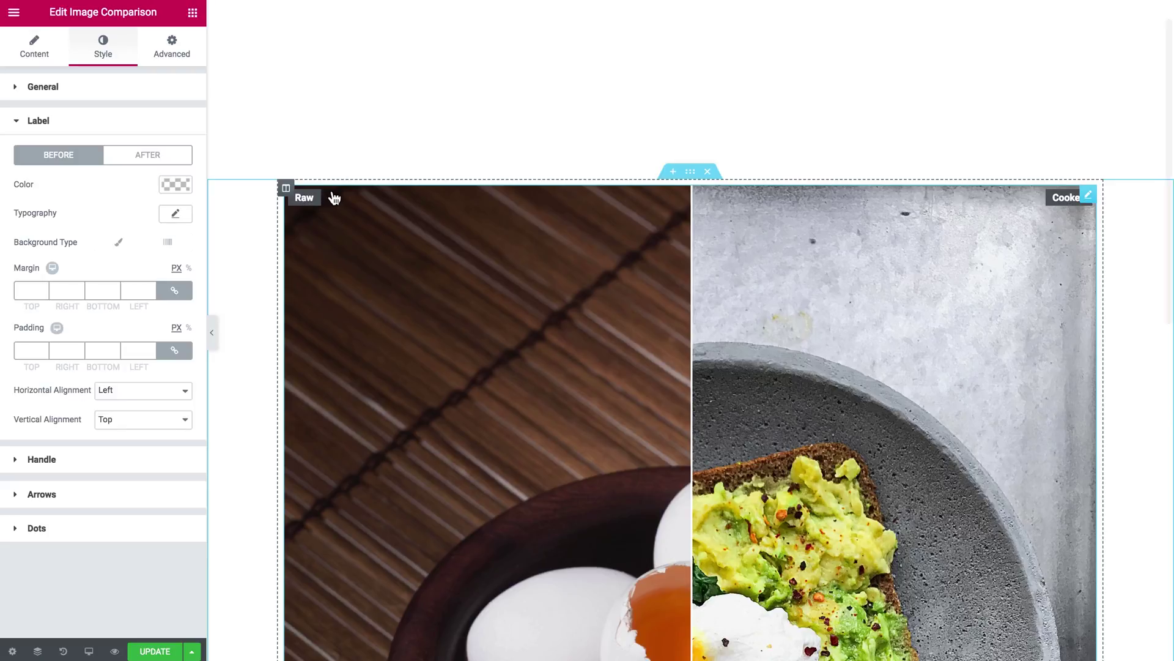
left_click(169, 187)
left_click(64, 193)
key("ctrl+v")
left_click(165, 182)
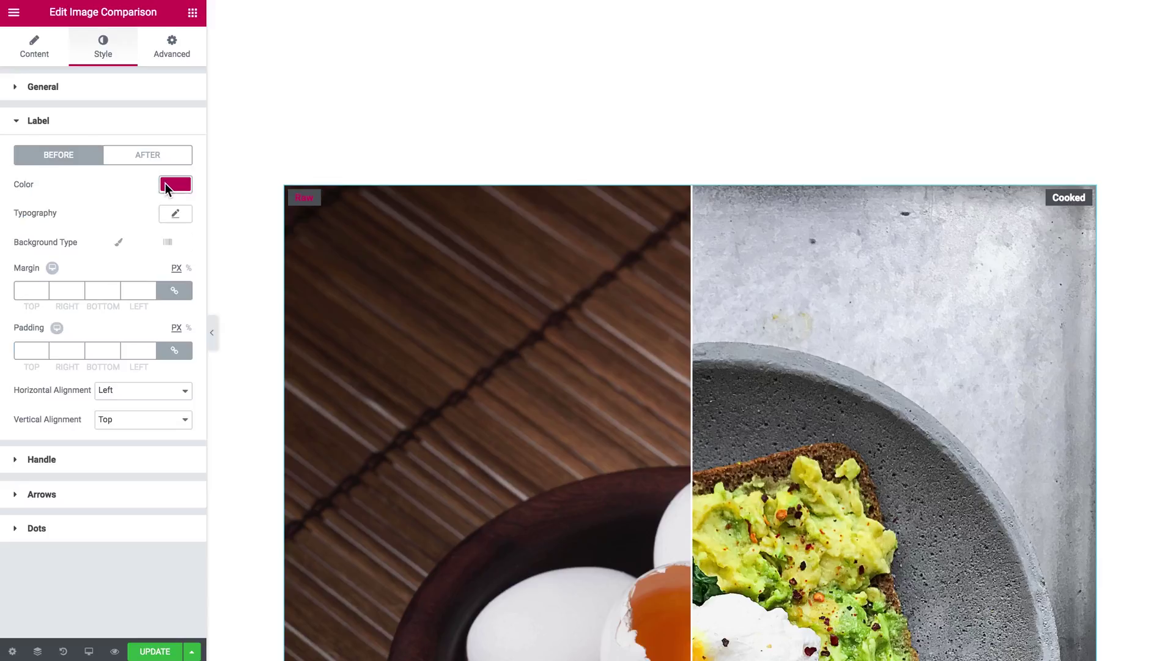
Give the Raw label a Classic white background, keeping it aligned left
left_click(118, 242)
left_click(176, 271)
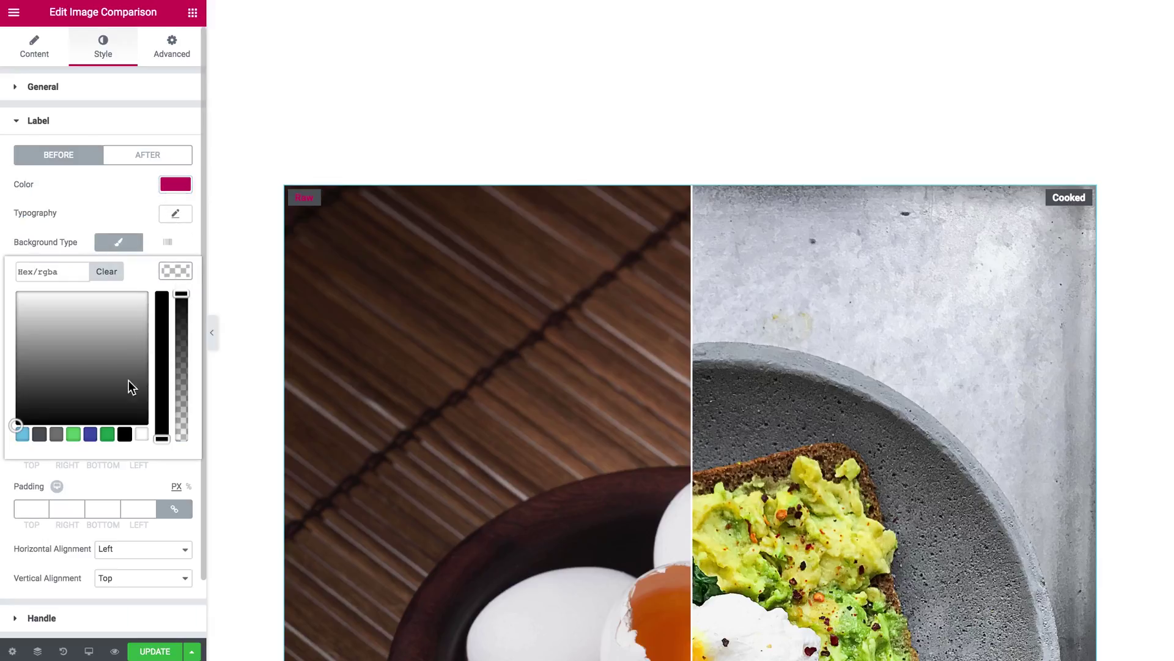
left_click(141, 434)
left_click(175, 272)
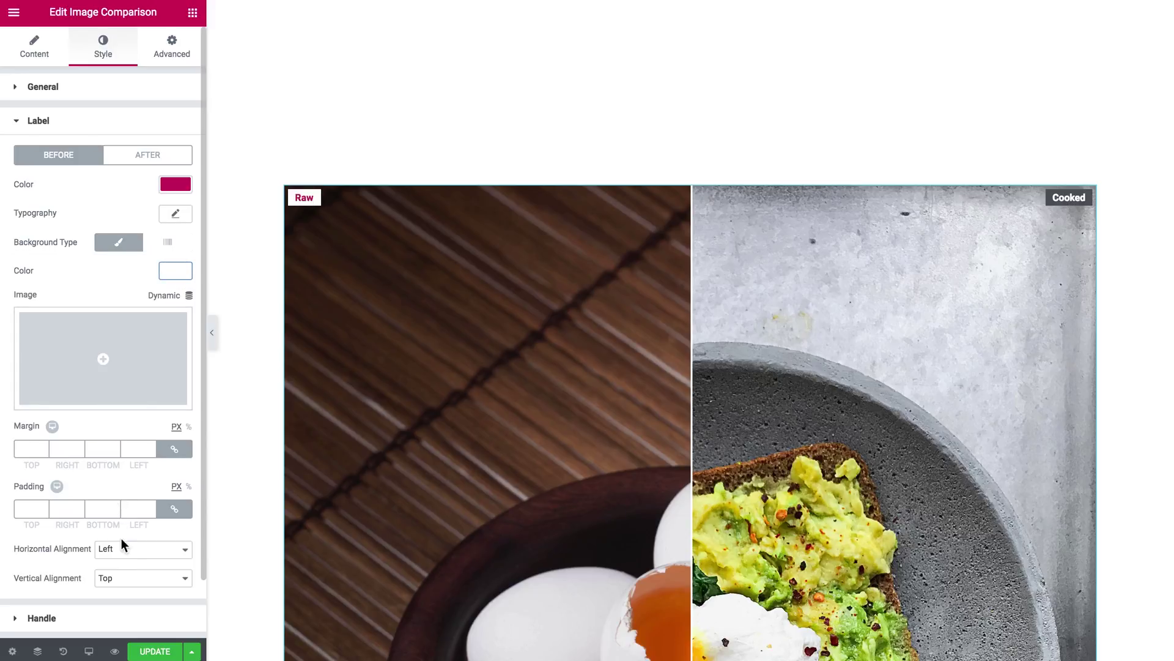
left_click(134, 552)
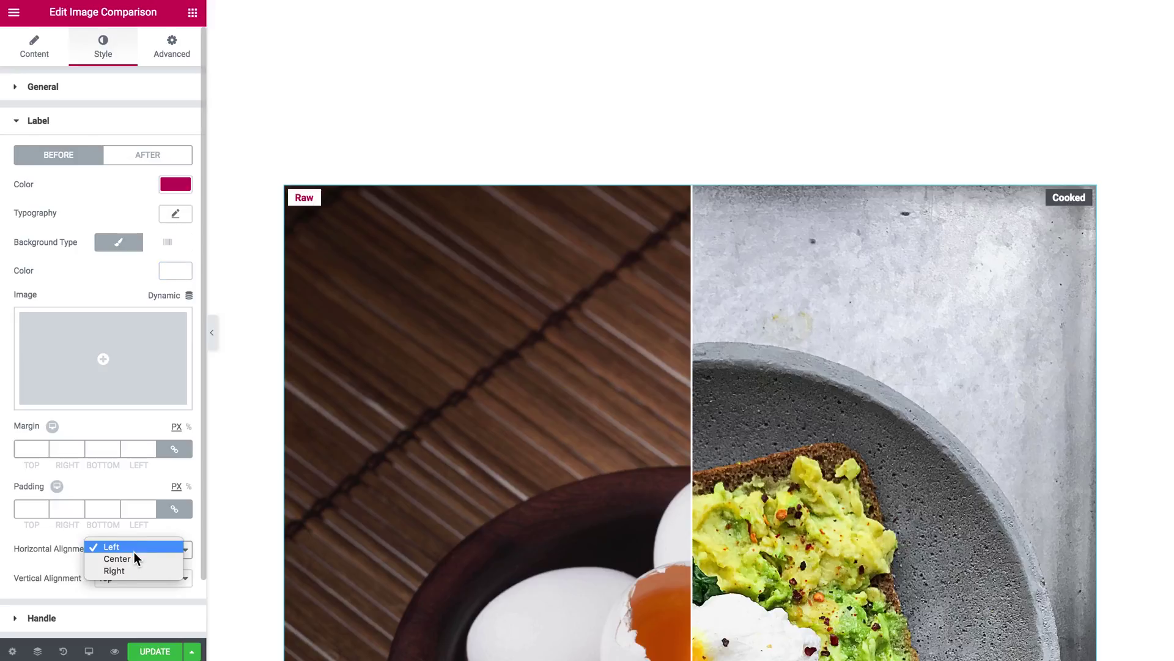
left_click(73, 557)
scroll(372, 470, "down", 9)
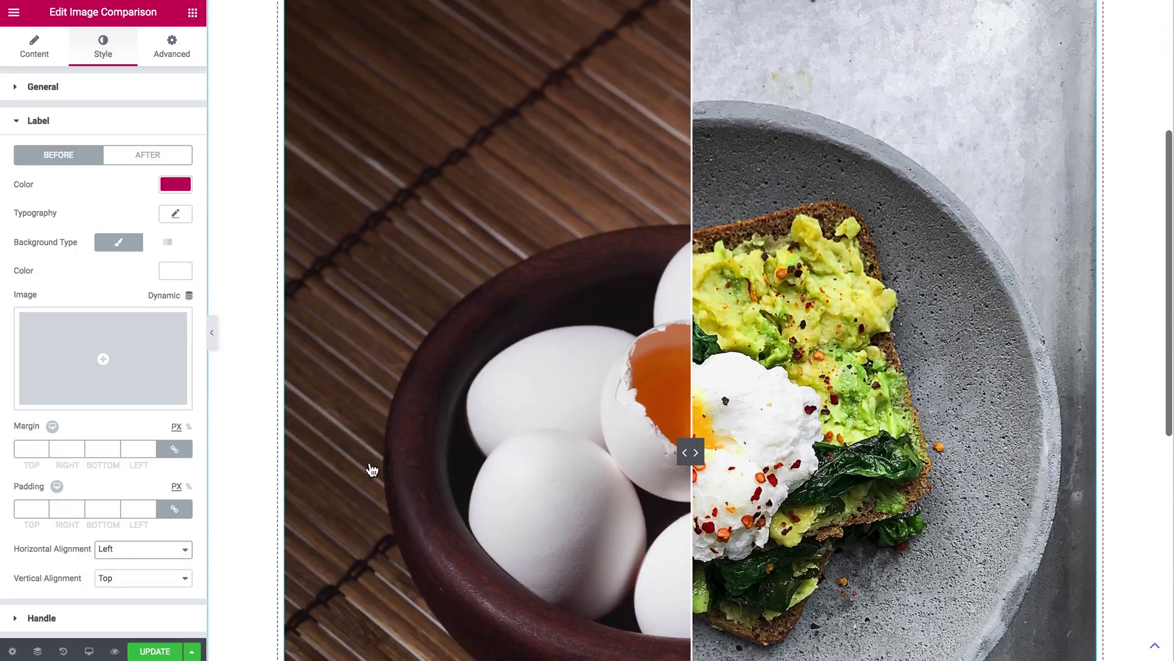
scroll(353, 464, "up", 6)
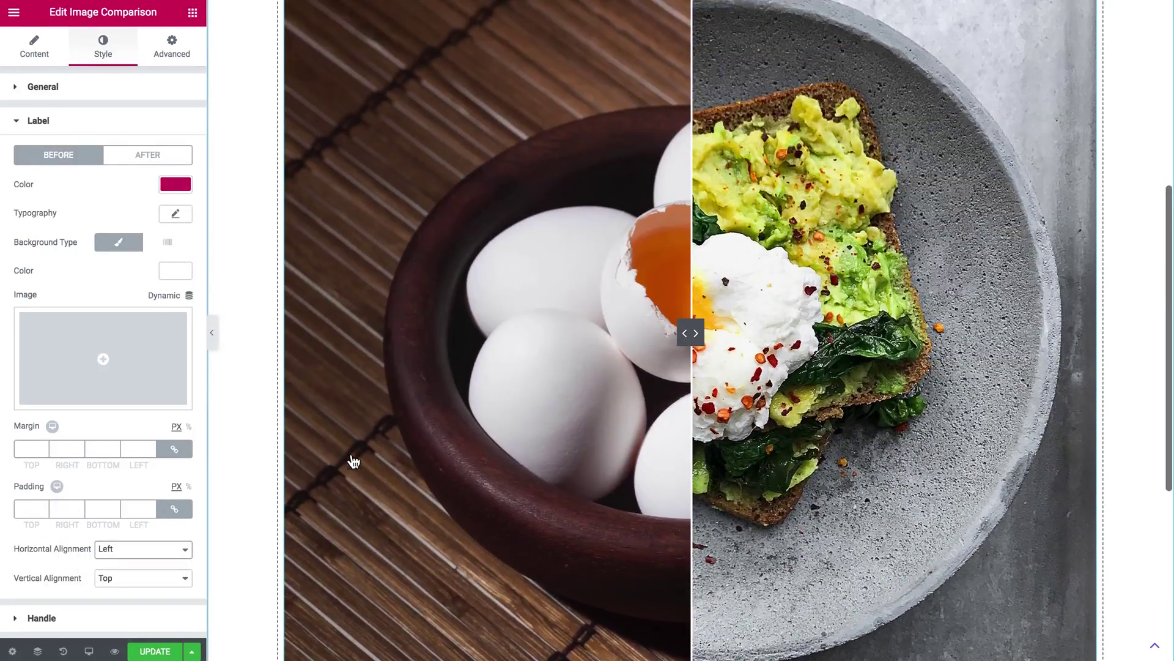
scroll(328, 423, "up", 4)
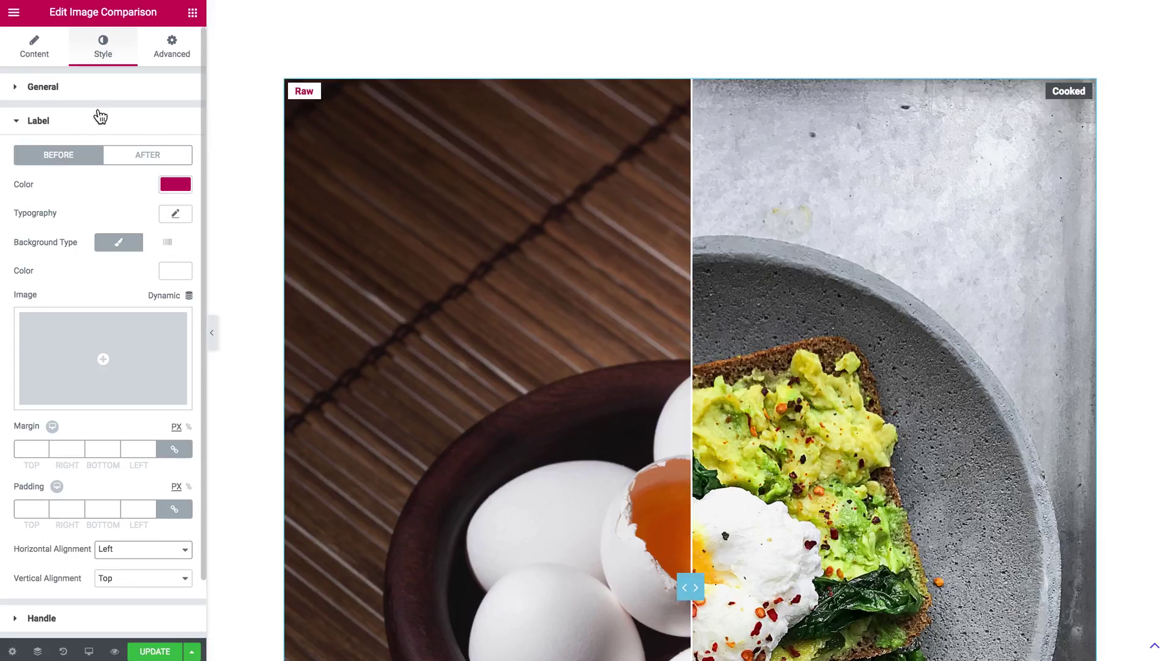
On the After label, set a Classic background coloured #c91765, leaving the text colour unchanged
left_click(129, 154)
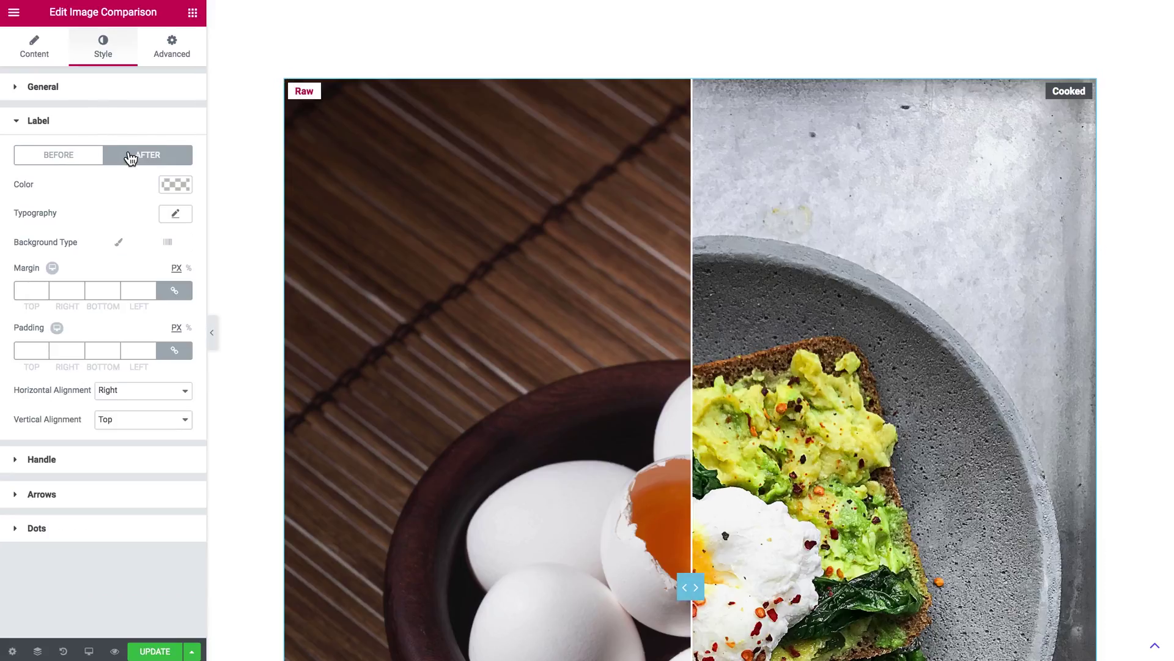
left_click(165, 186)
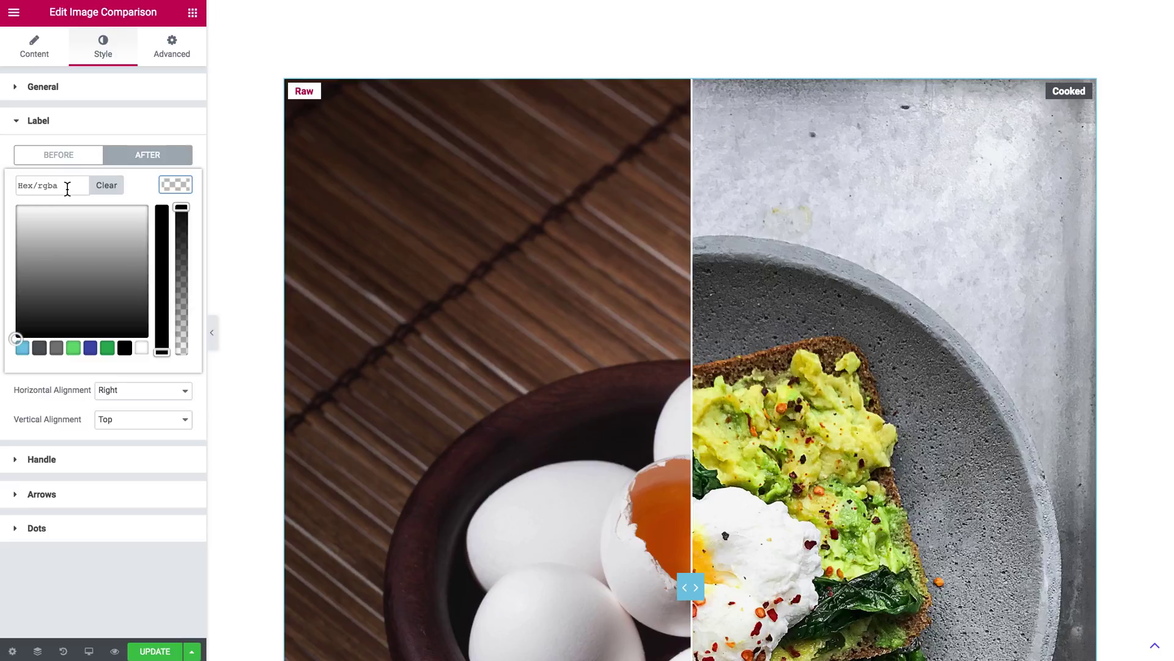
left_click(66, 187)
left_click(177, 186)
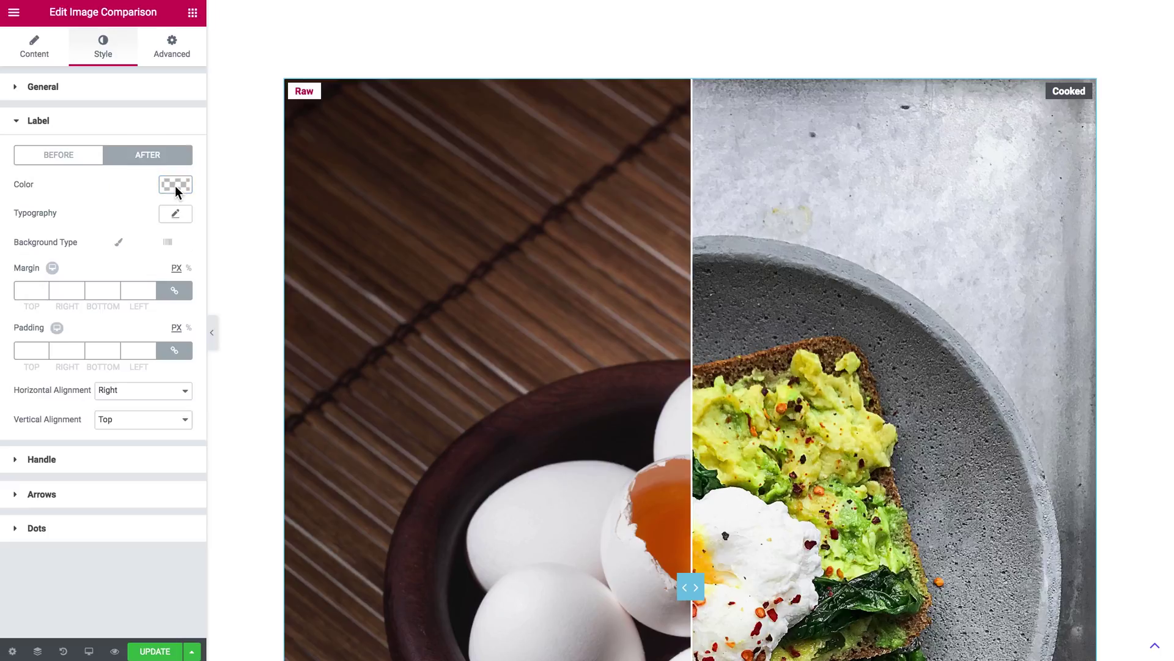
left_click(118, 243)
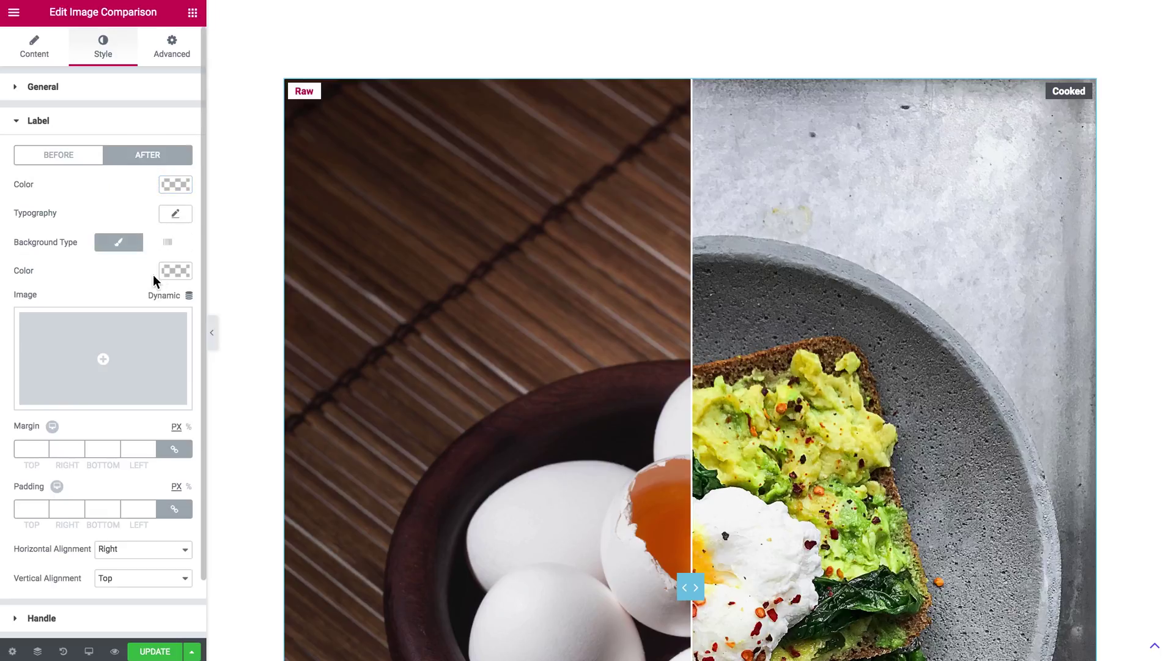
left_click(174, 271)
left_click(75, 271)
type("#c91765")
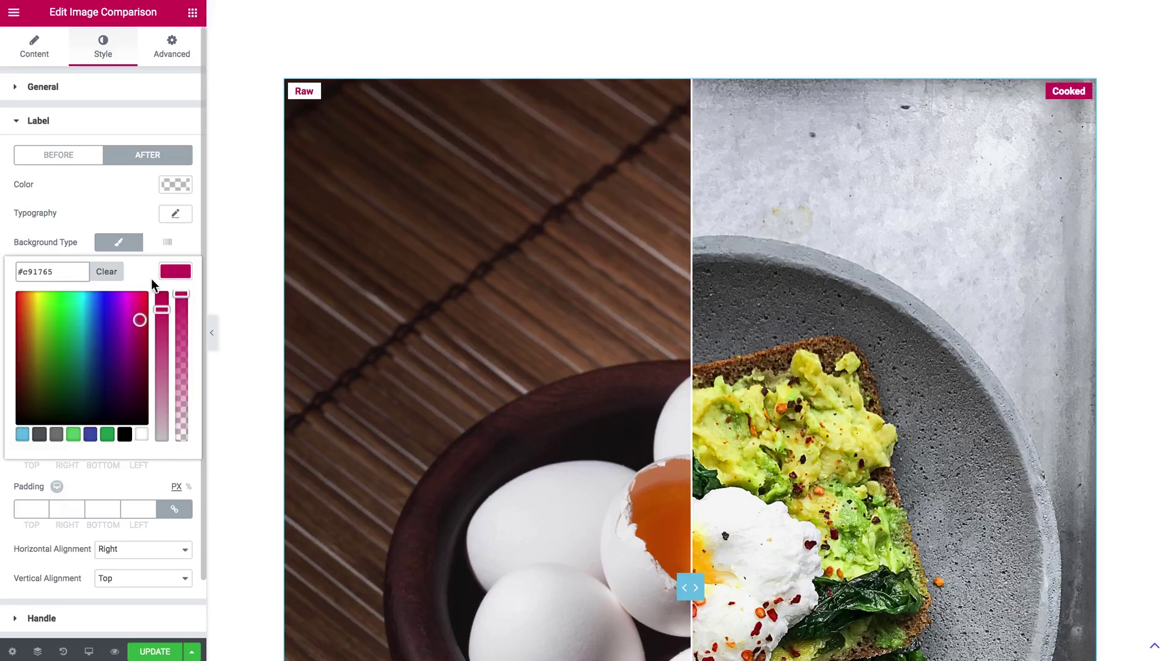
left_click(175, 271)
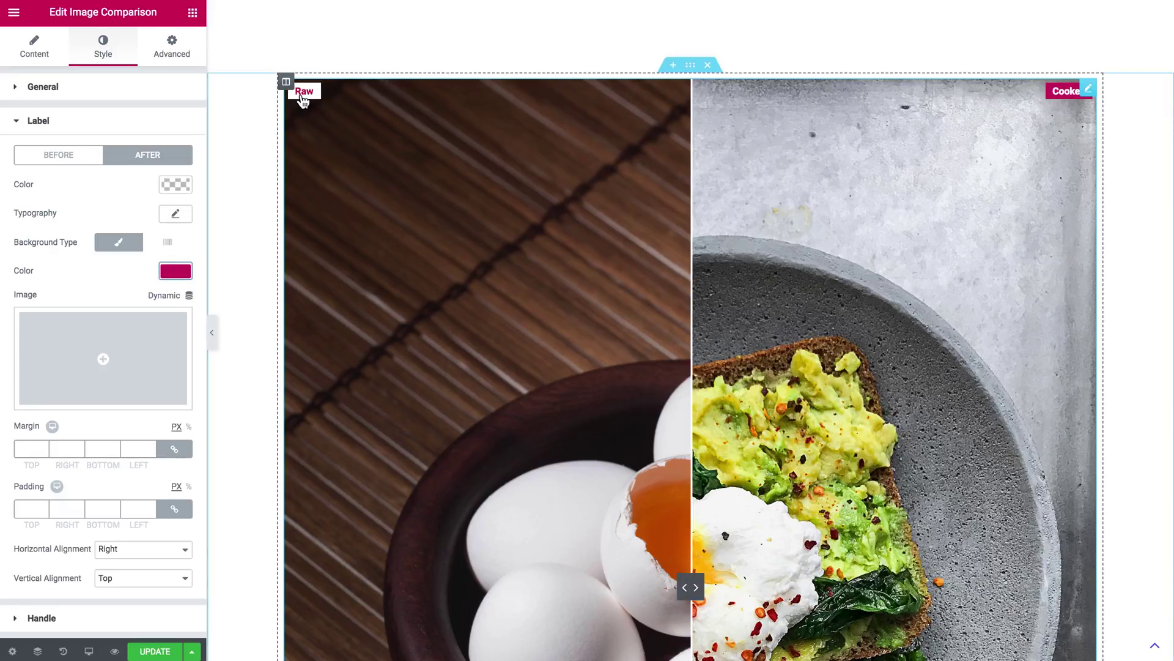
scroll(175, 359, "down", 1)
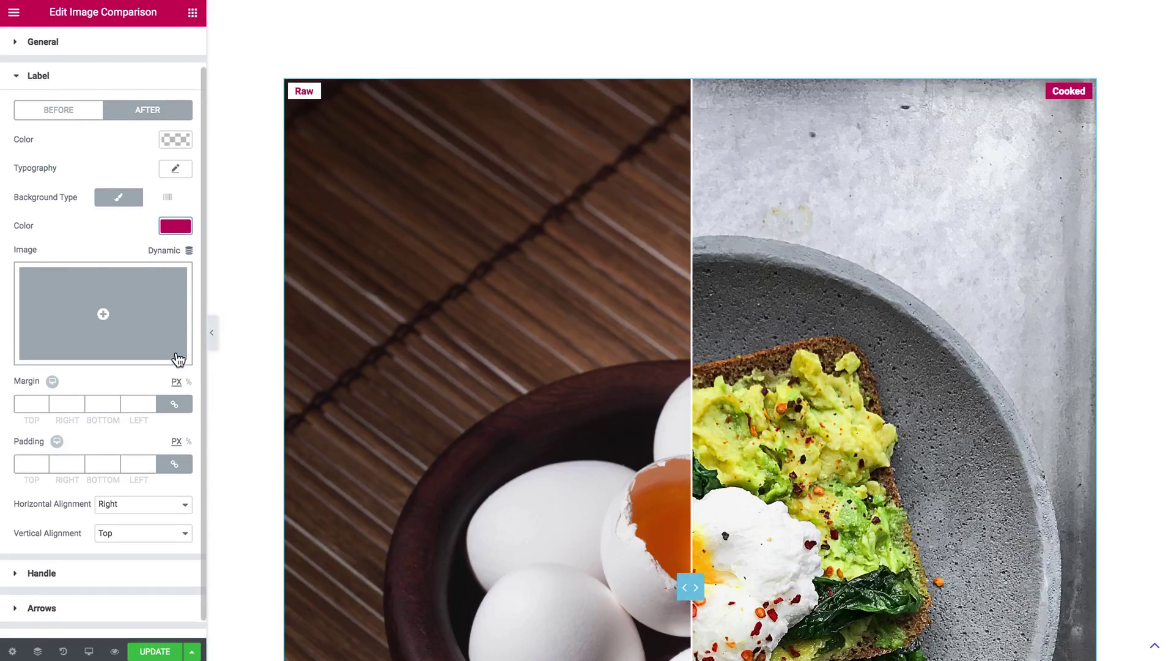
scroll(175, 359, "down", 1)
scroll(176, 359, "up", 2)
Under Handle styling, set the handle control to 46 wide and 75 tall
left_click(113, 130)
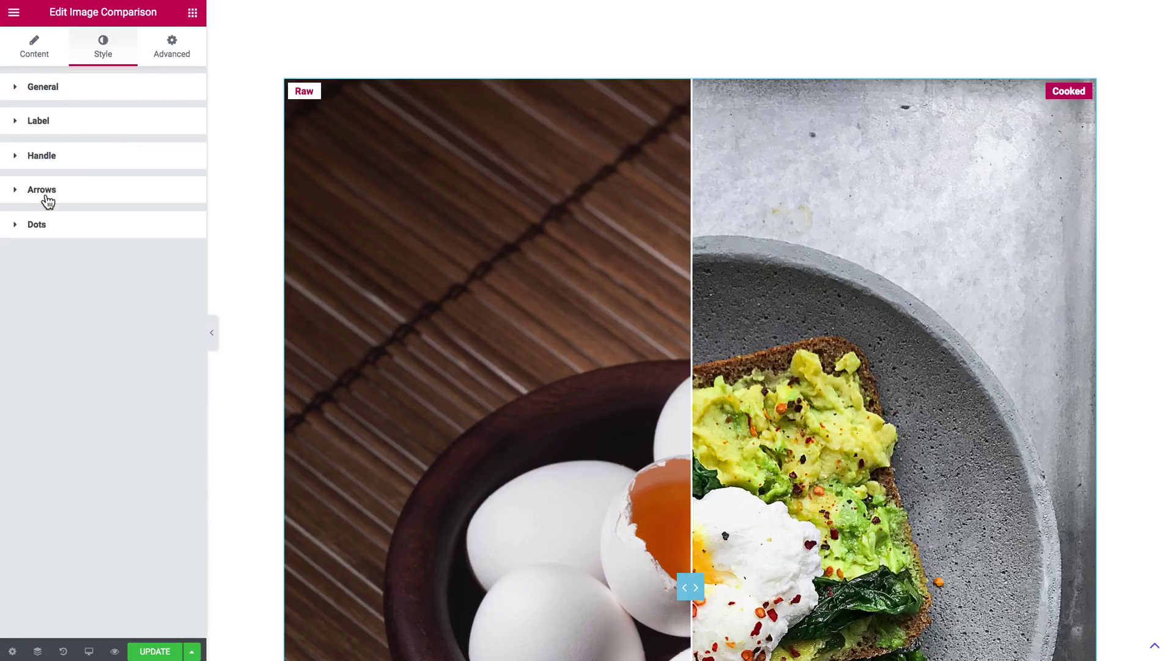
left_click(45, 160)
scroll(512, 350, "down", 5)
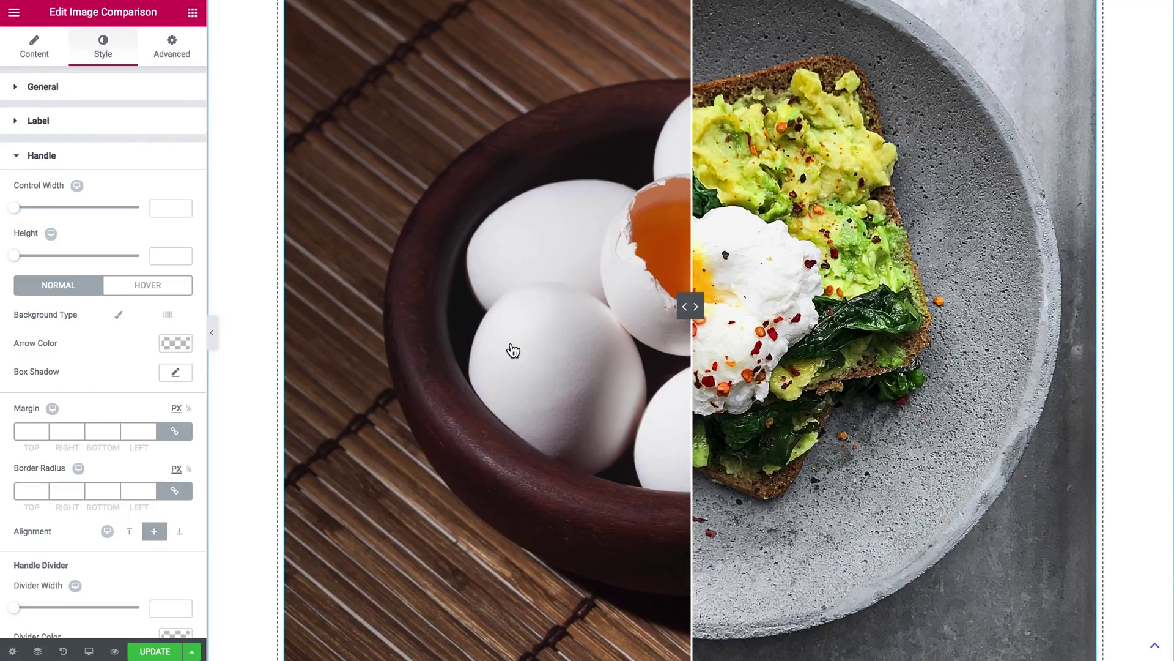
left_click_drag(14, 211, 58, 216)
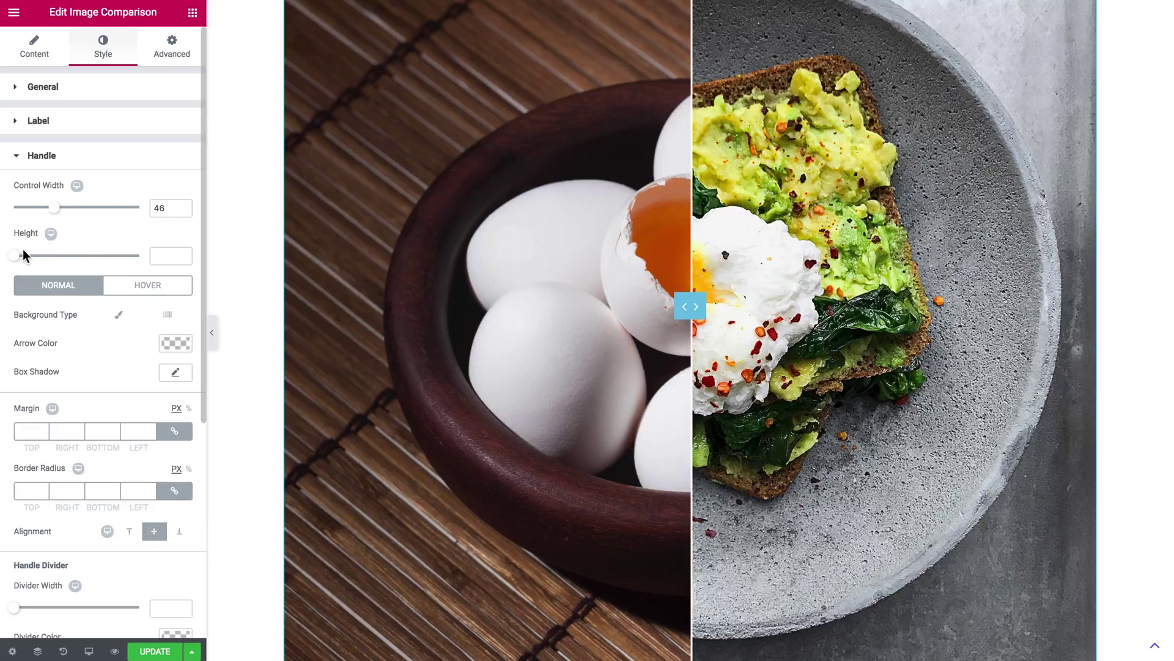
left_click_drag(24, 255, 104, 264)
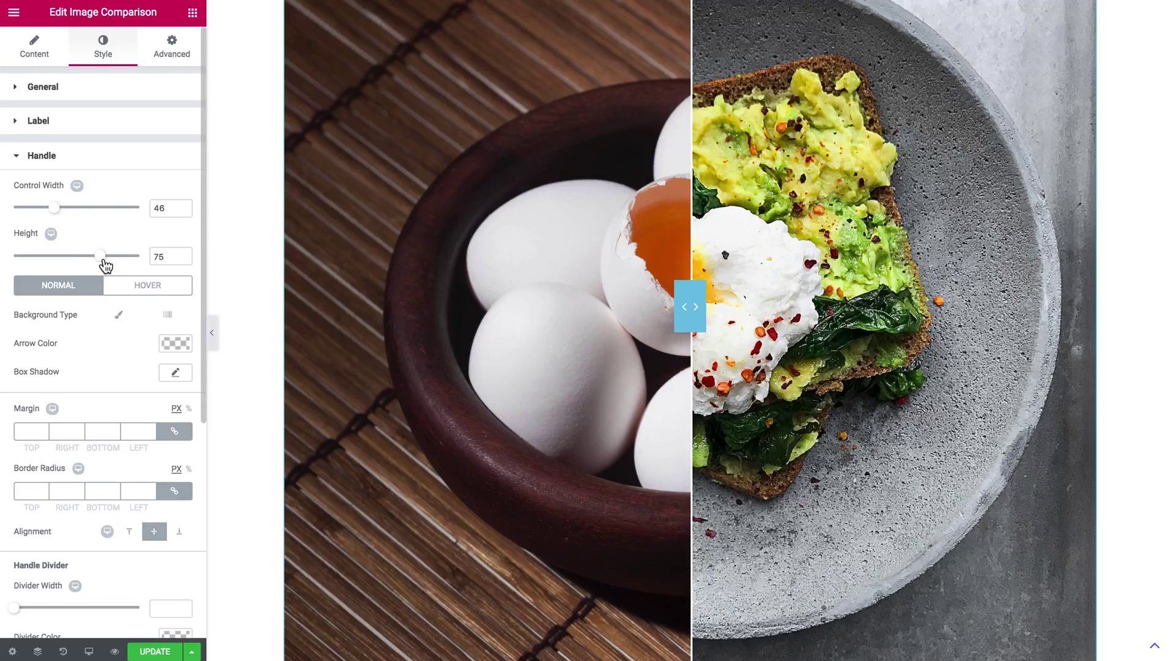
scroll(105, 264, "down", 1)
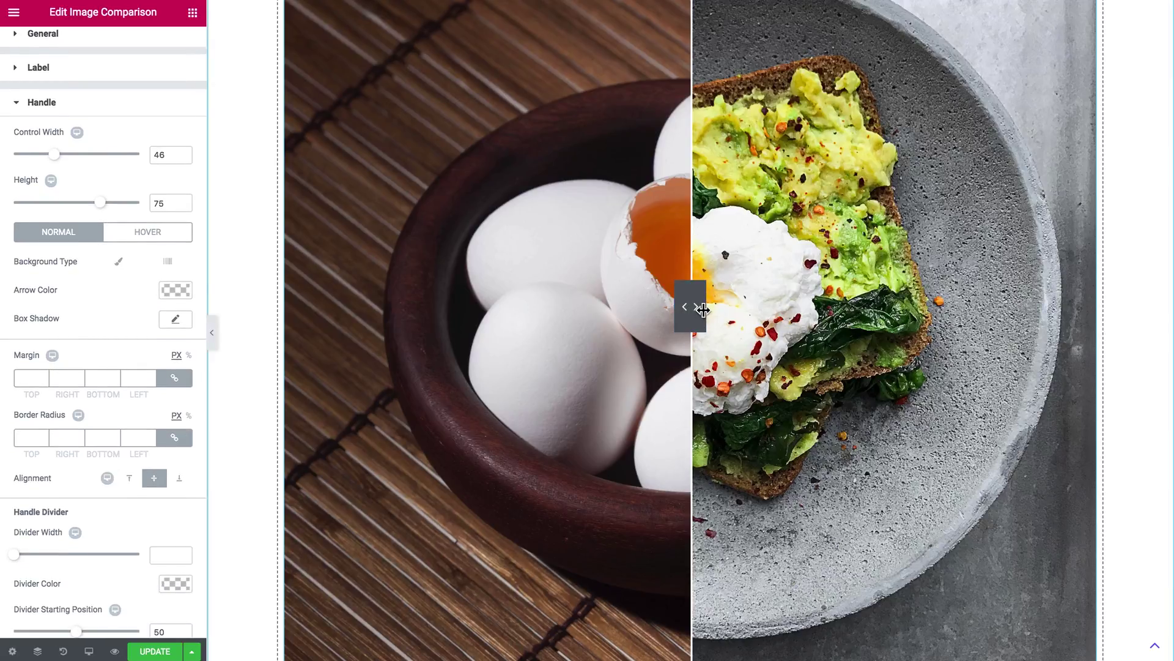
scroll(119, 277, "down", 1)
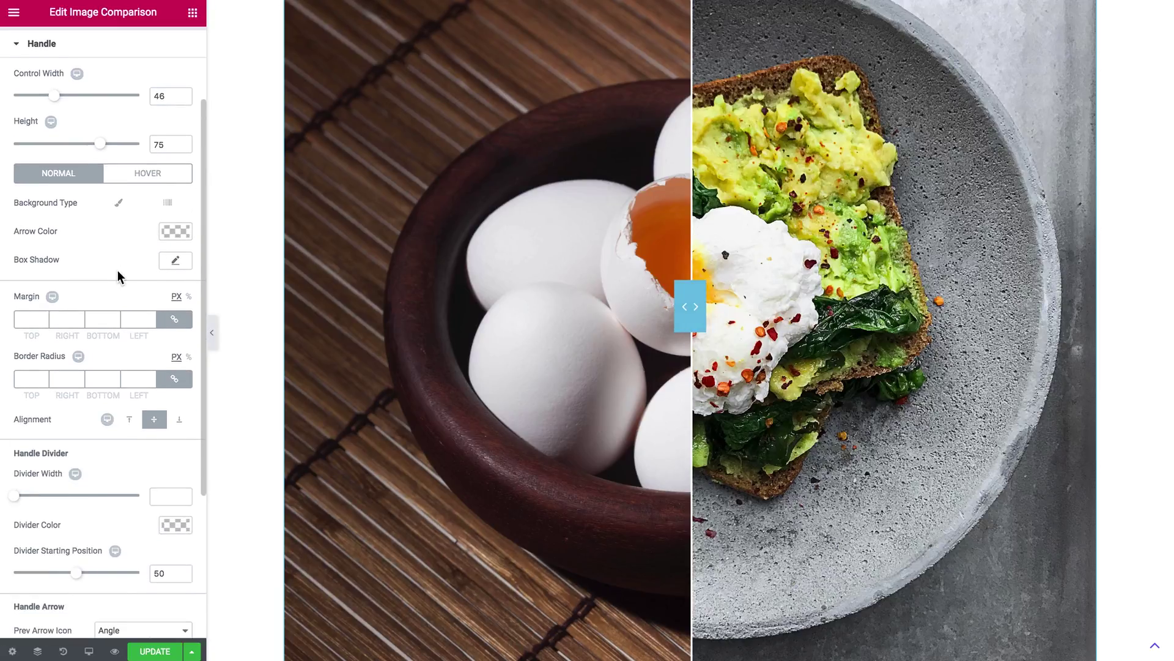
Give the handle a Classic background with colour #c91765
left_click(118, 202)
left_click(175, 231)
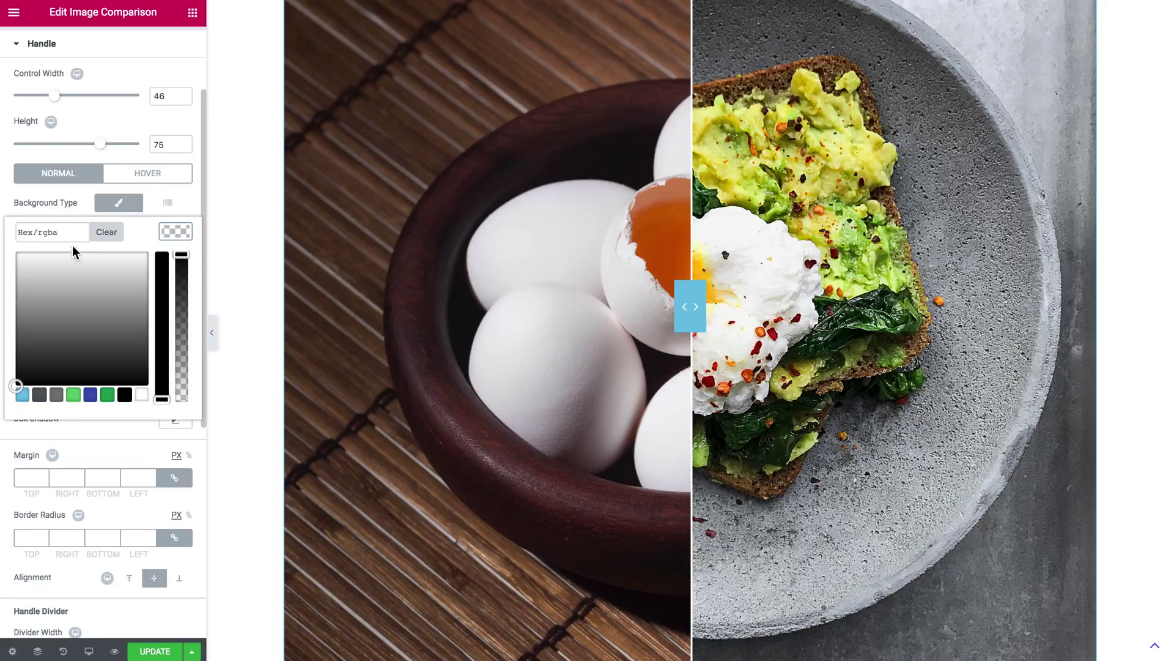
left_click(69, 235)
left_click(141, 396)
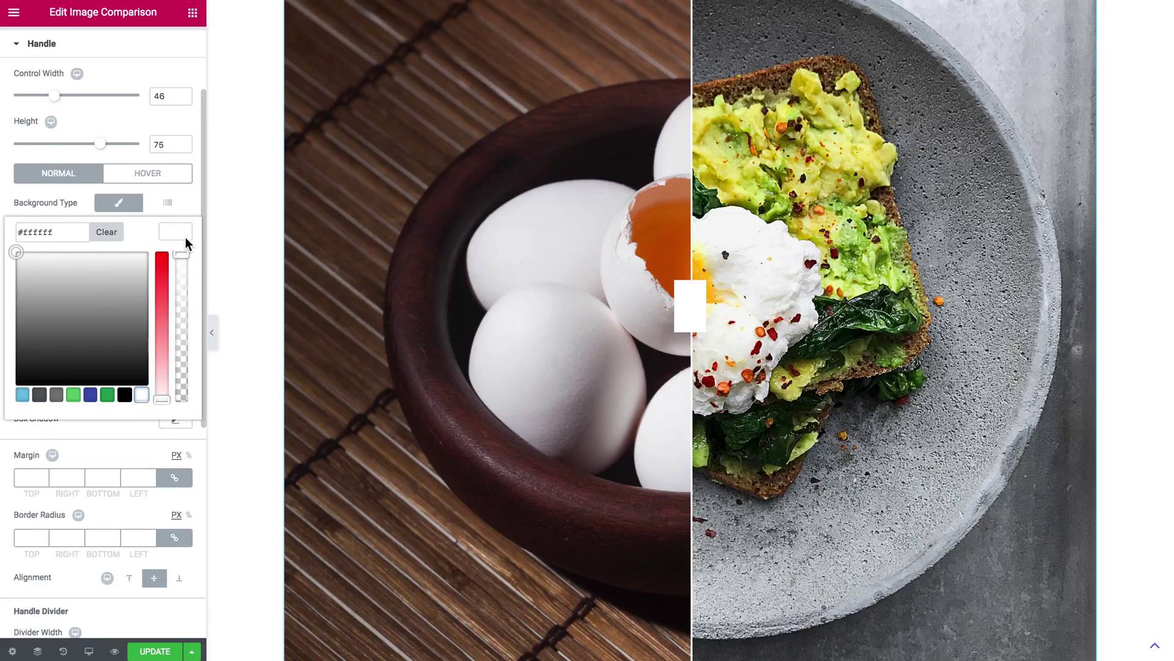
key("ctrl+a")
type("#c91765")
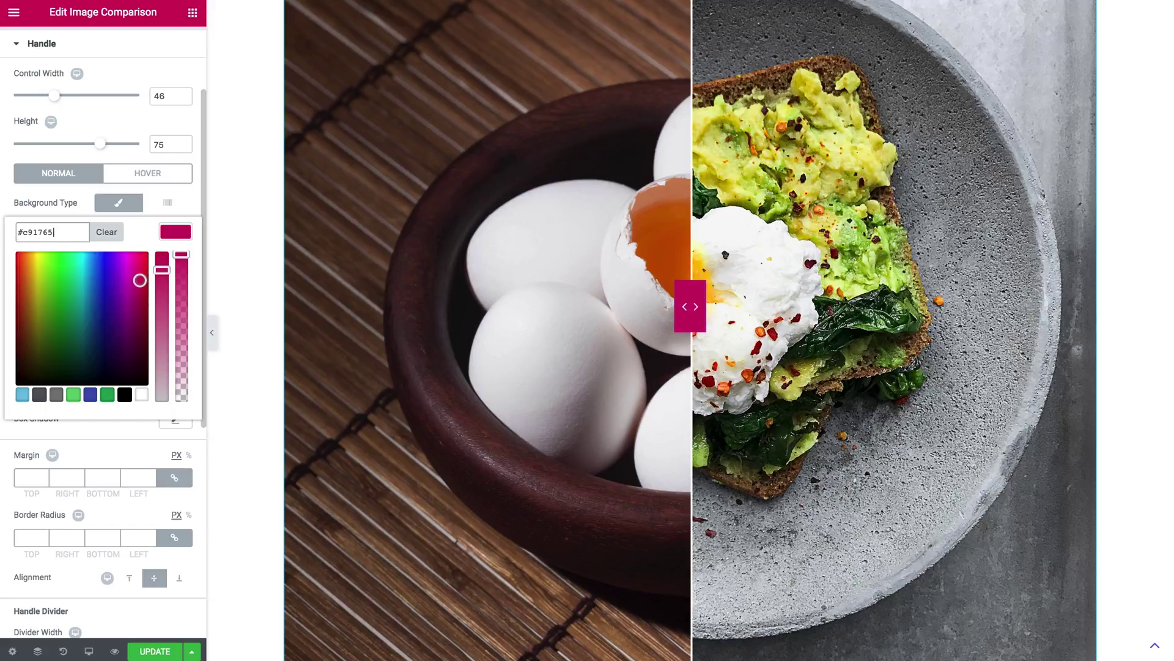
key("Return")
Thicken the handle divider line to width 7
scroll(173, 241, "down", 3)
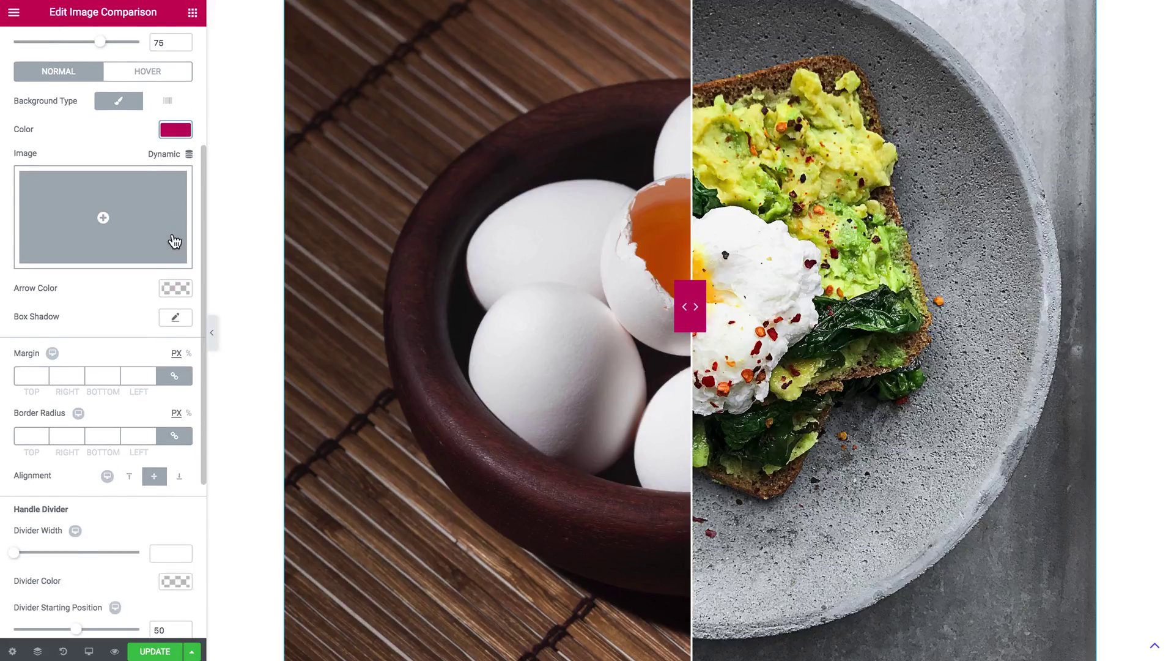
scroll(163, 278, "down", 5)
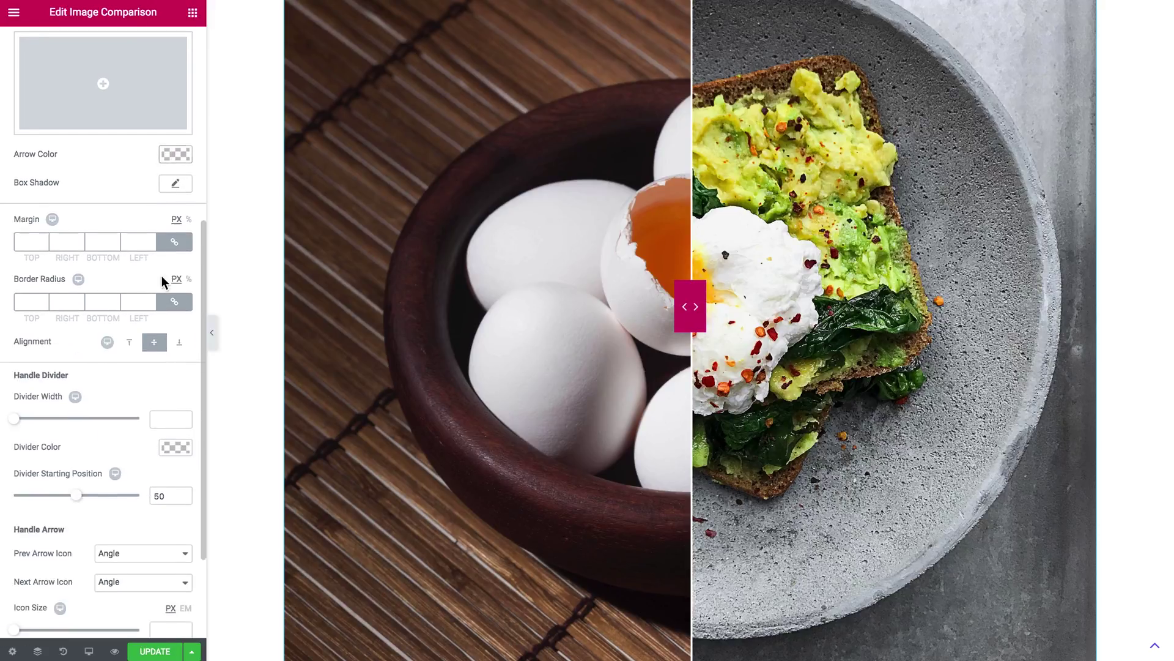
left_click_drag(14, 298, 87, 306)
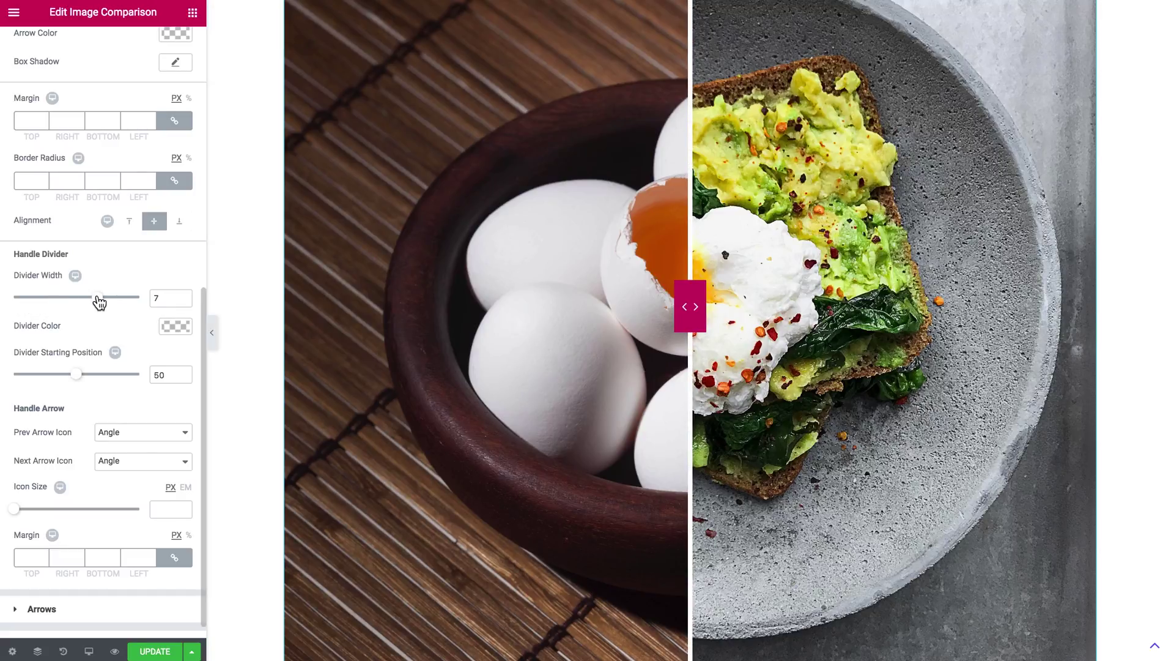
Set the handle divider to width 5, colour white, starting position 50
double_click(153, 298)
type("5")
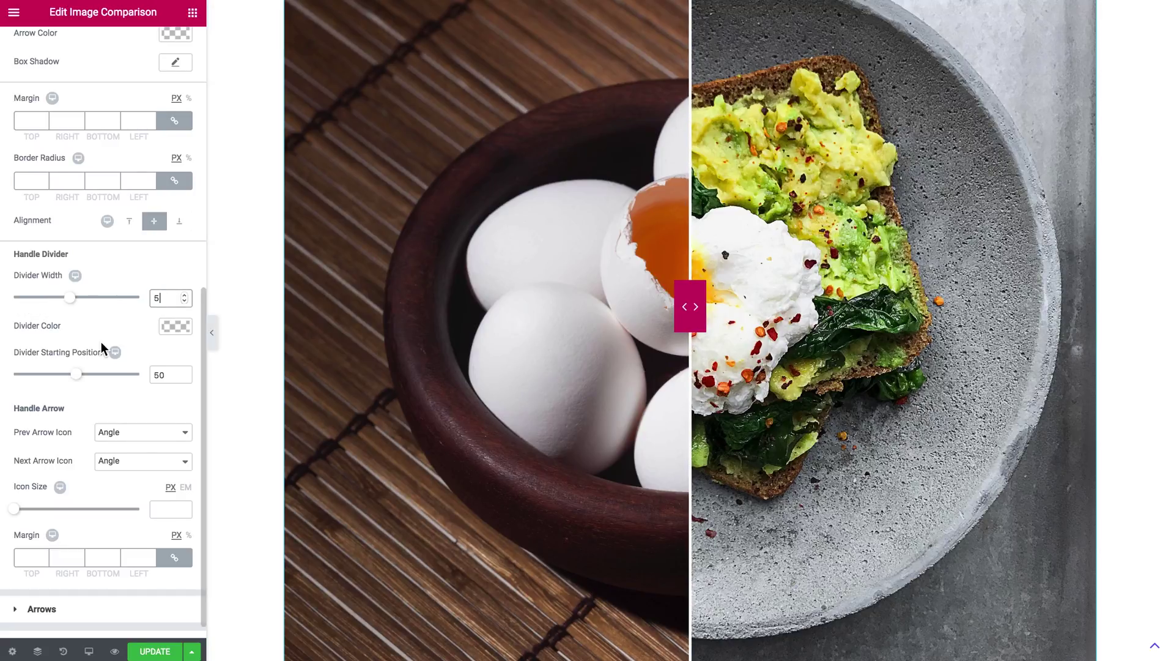
scroll(102, 347, "down", 1)
left_click(177, 307)
left_click(60, 307)
type("#c91765")
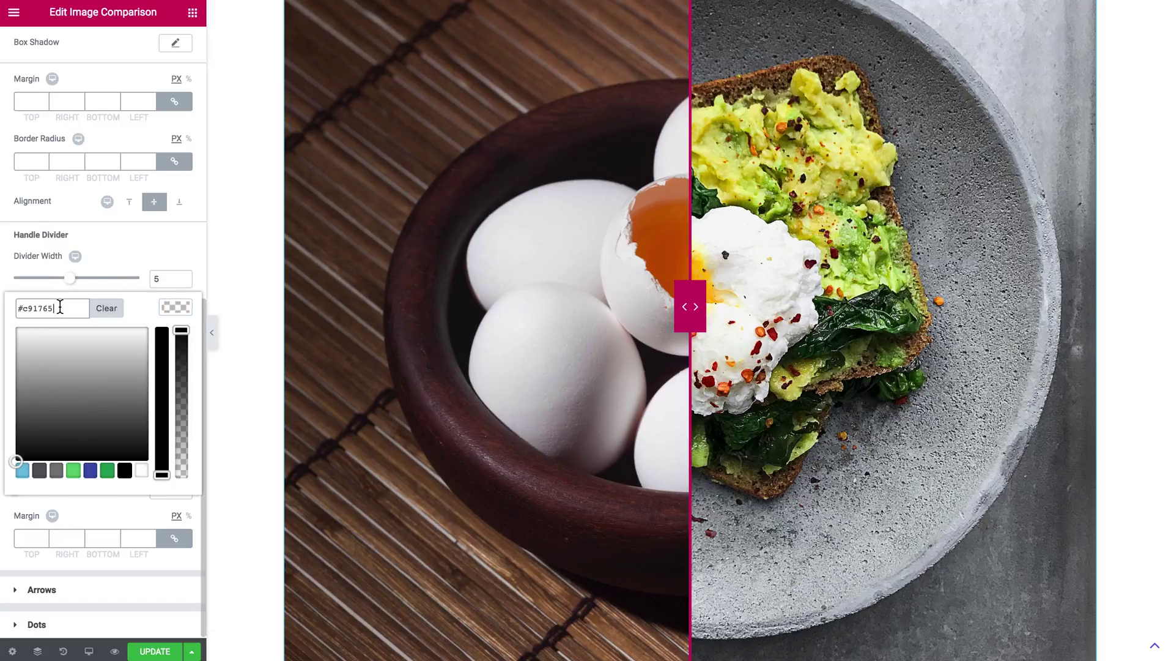
left_click(143, 475)
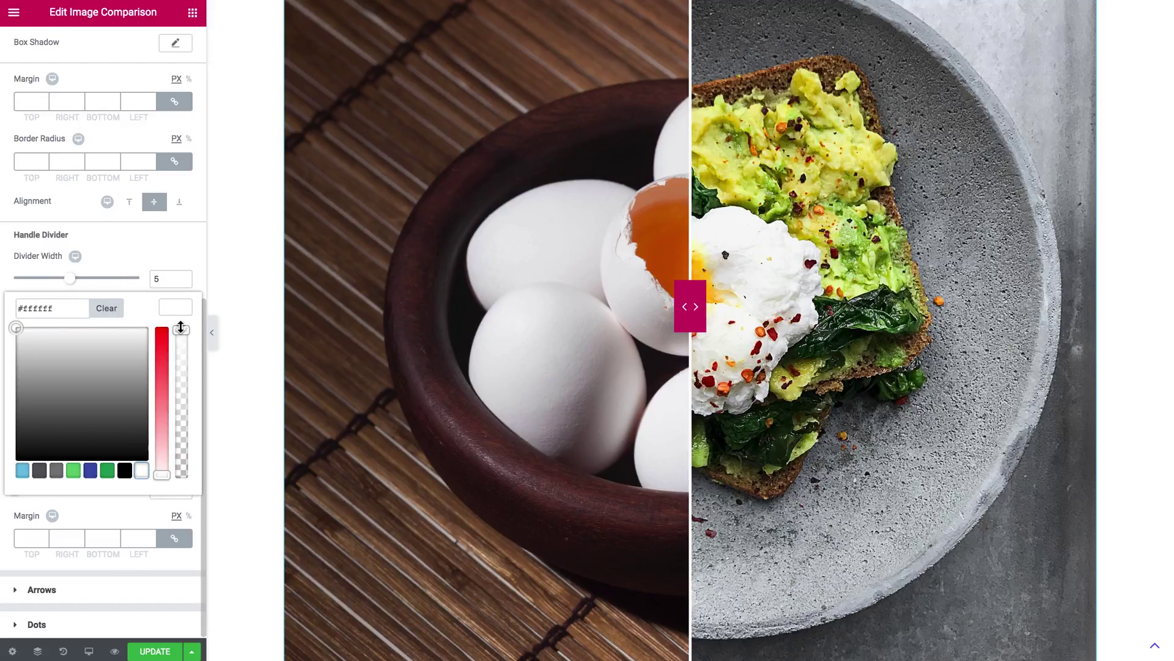
left_click(179, 304)
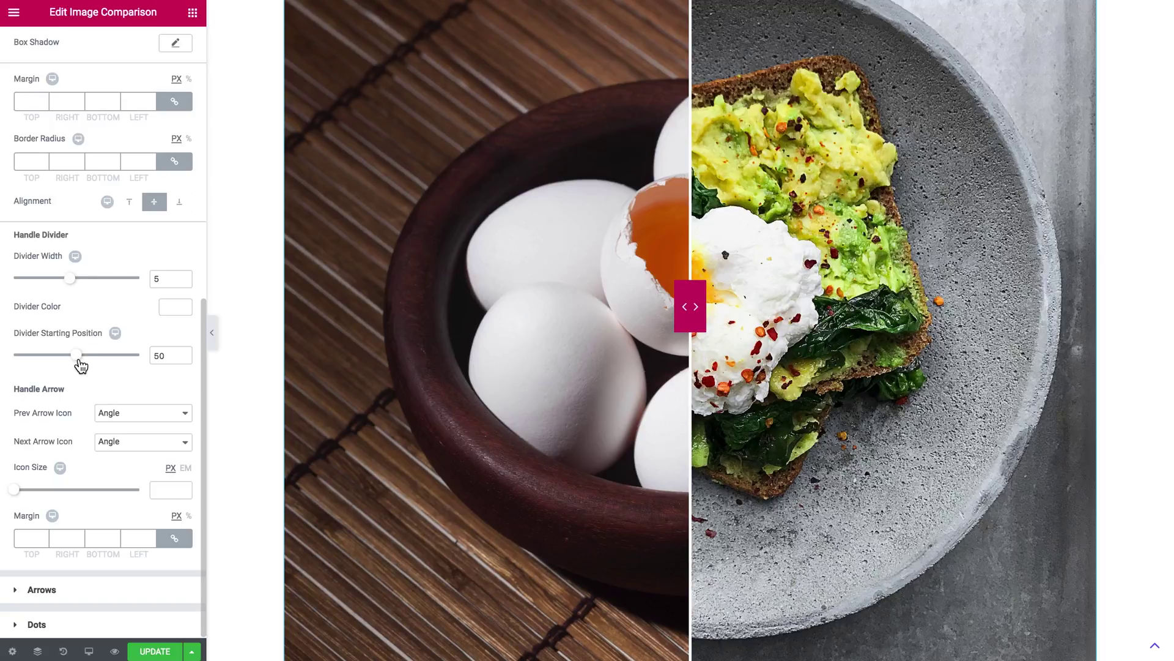
left_click_drag(79, 361, 49, 360)
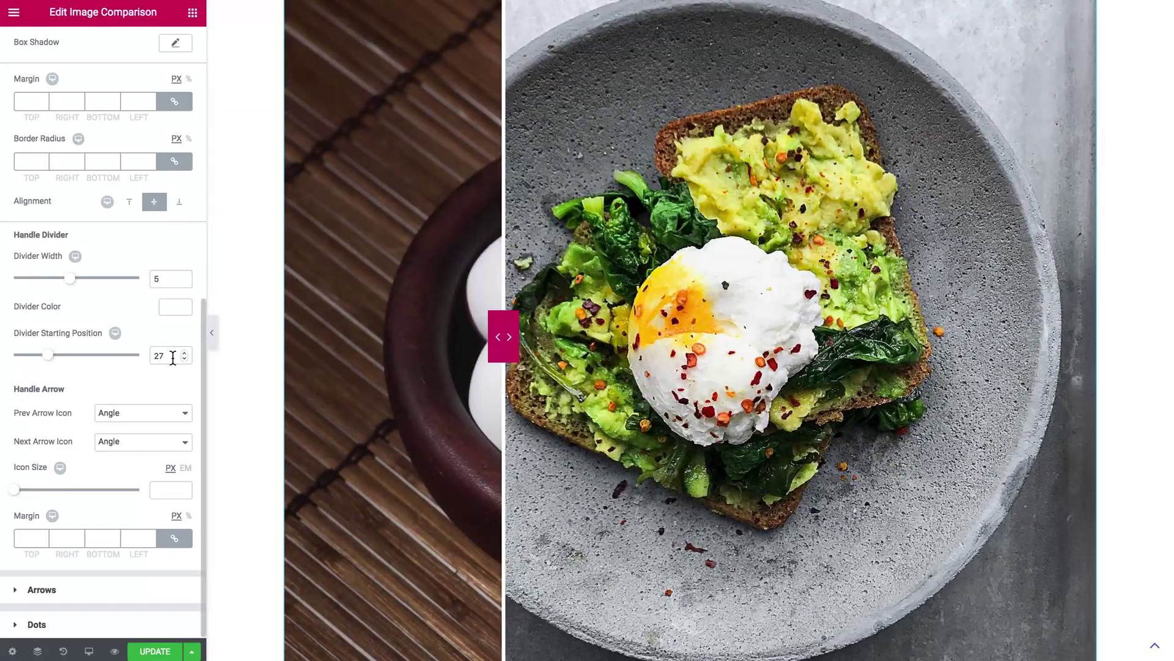
double_click(173, 358)
type("50")
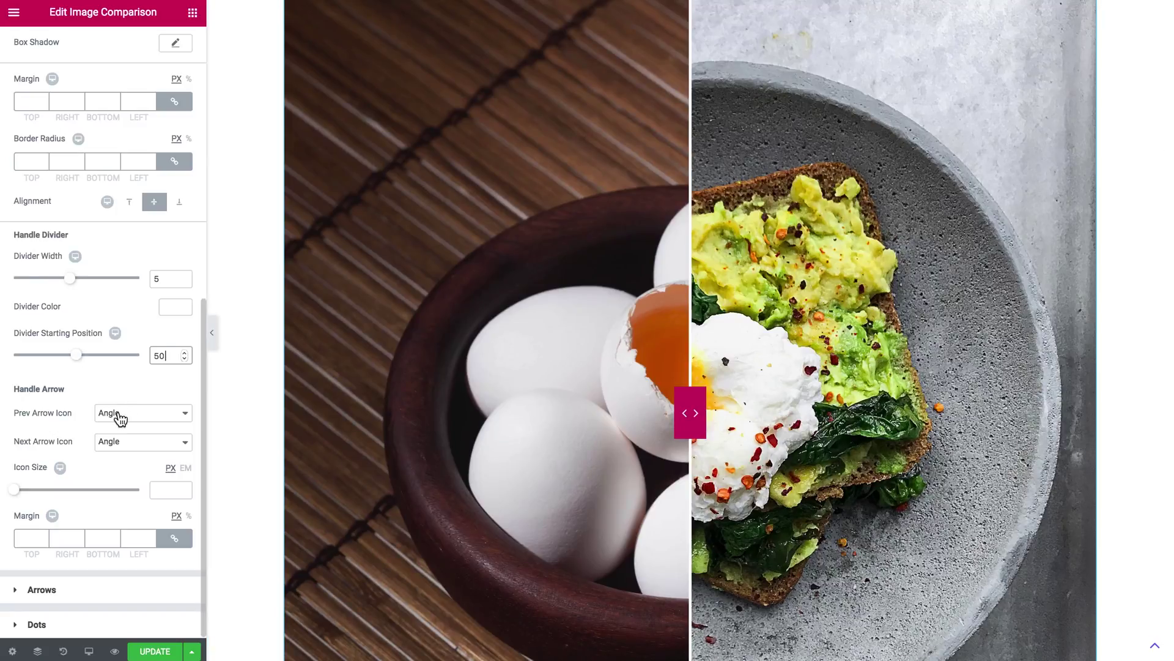
Keep the Angle arrow icon, enlarge the handle arrows, and check the Arrows and Dots styles
left_click(123, 424)
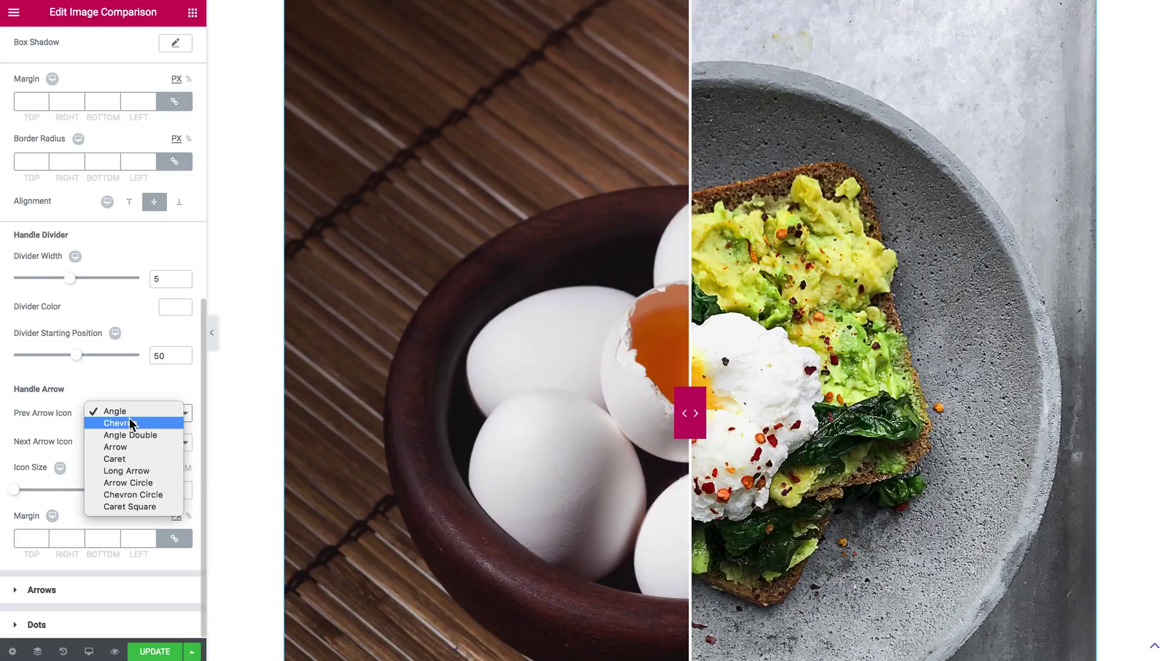
left_click(50, 414)
left_click_drag(15, 489, 46, 490)
left_click(109, 593)
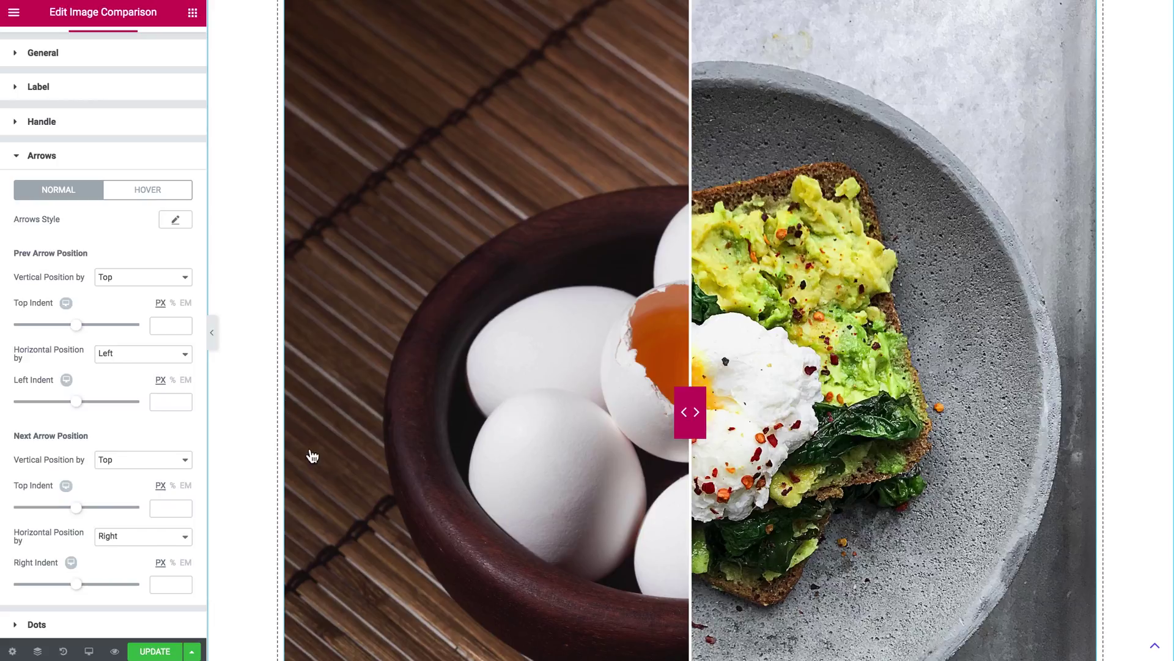
left_click(130, 164)
left_click(82, 228)
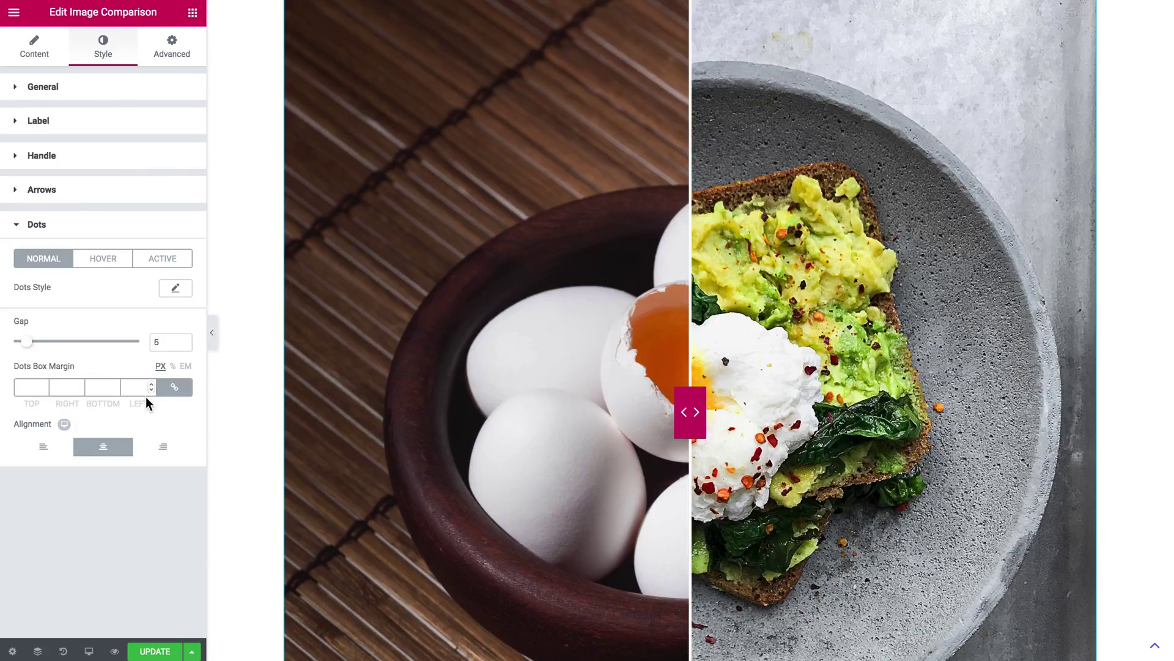
left_click(106, 238)
Collapse the sidebar and drag the pink handle left to reveal most of the Cooked avocado toast
left_click(212, 332)
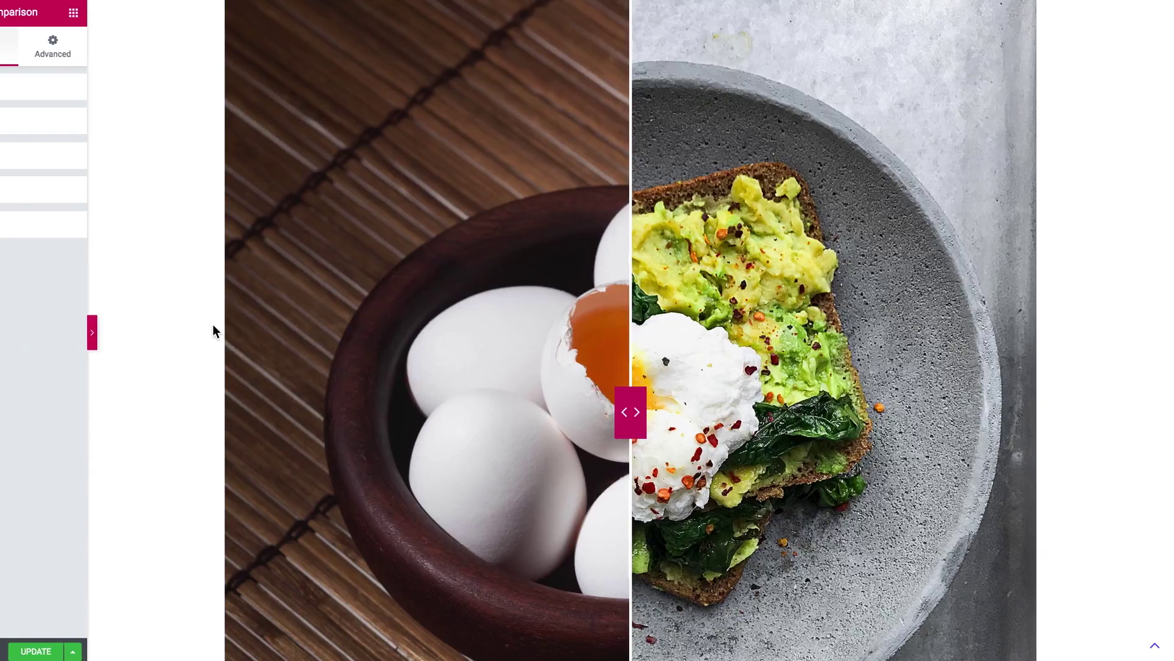
scroll(491, 348, "down", 5)
scroll(492, 348, "up", 5)
scroll(493, 349, "up", 2)
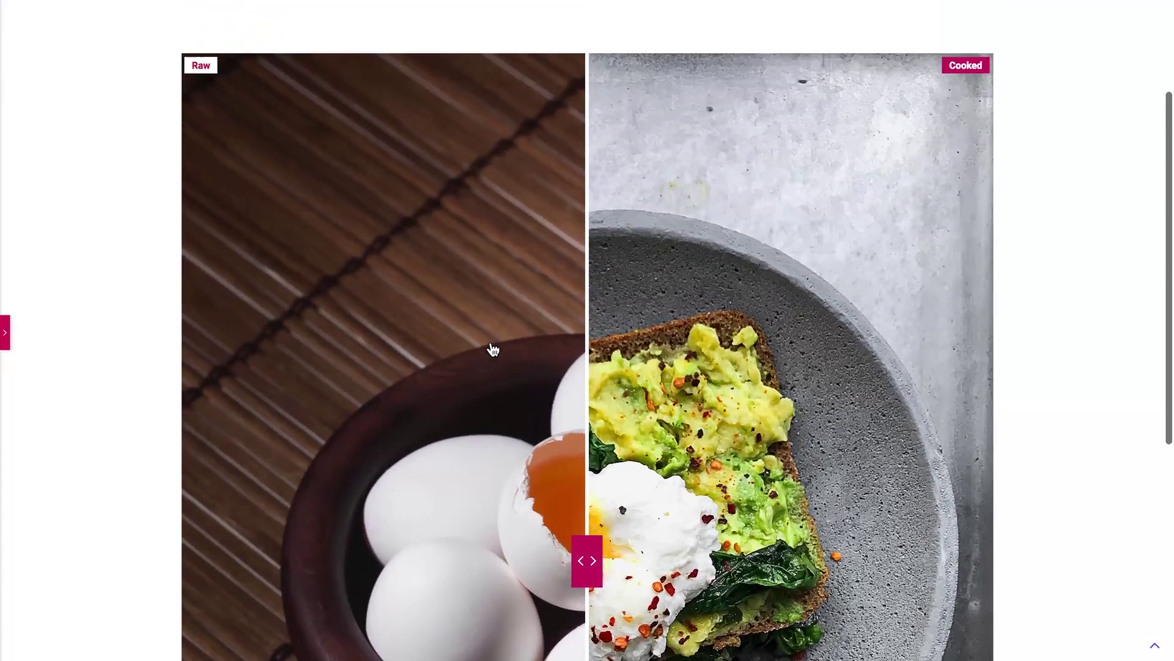
scroll(490, 348, "down", 1)
scroll(489, 348, "up", 1)
left_click_drag(579, 567, 448, 505)
scroll(448, 505, "down", 3)
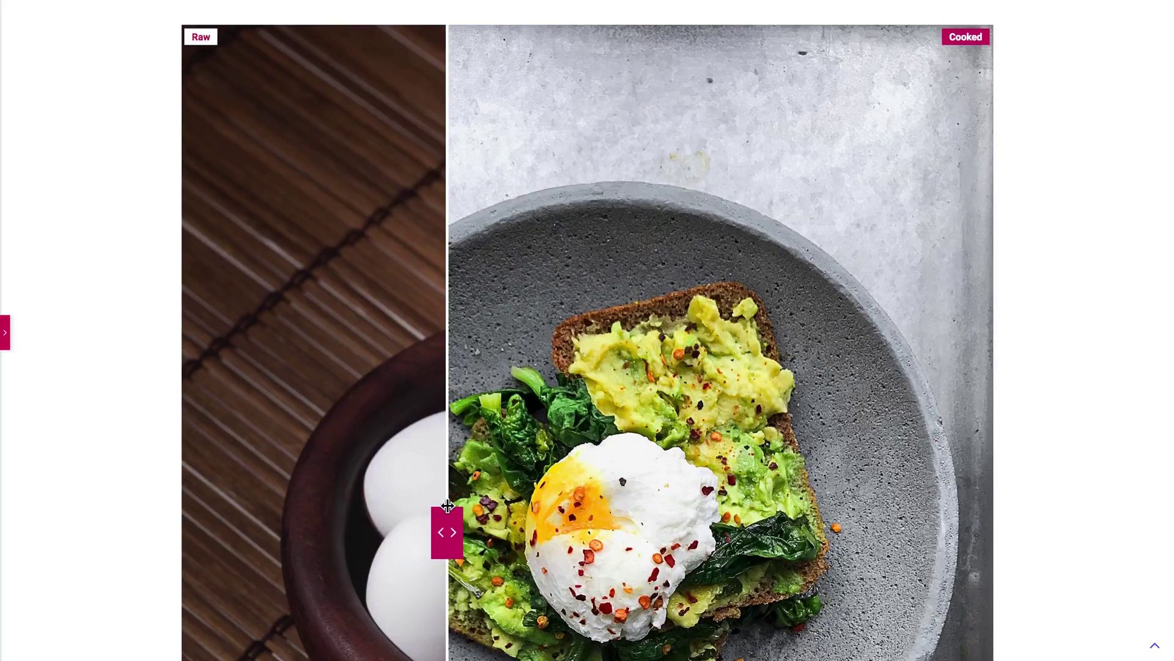